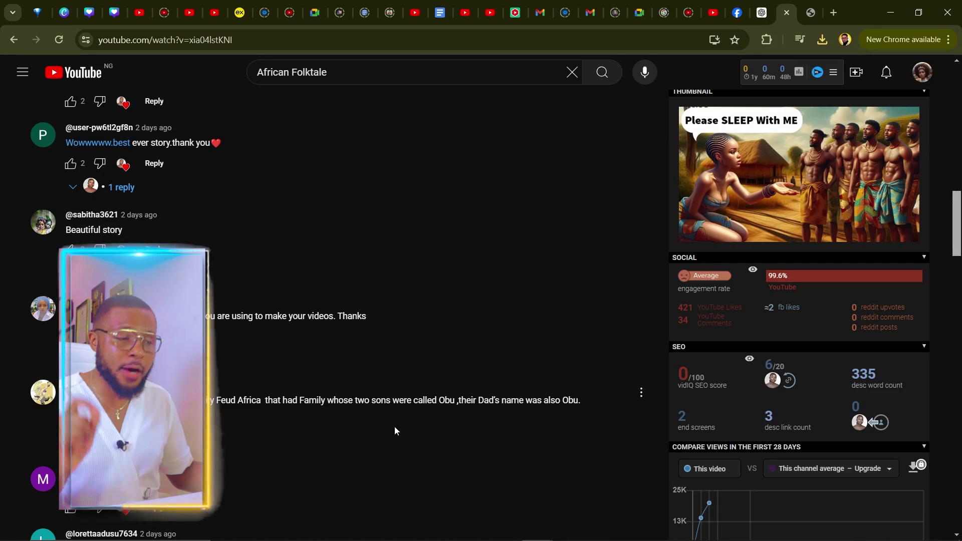
Switch to the ChatGPT thumbnail coach chat and attach maxresdefault (2).jpg from the Downloads folder to the message.
{"action": "left_click", "coordinate": [759, 13]}
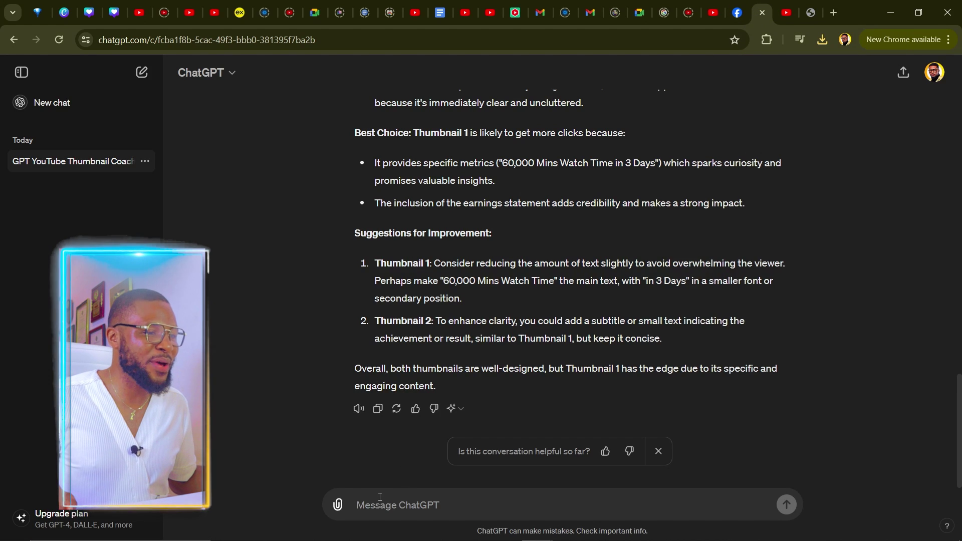
{"action": "left_click", "coordinate": [339, 506]}
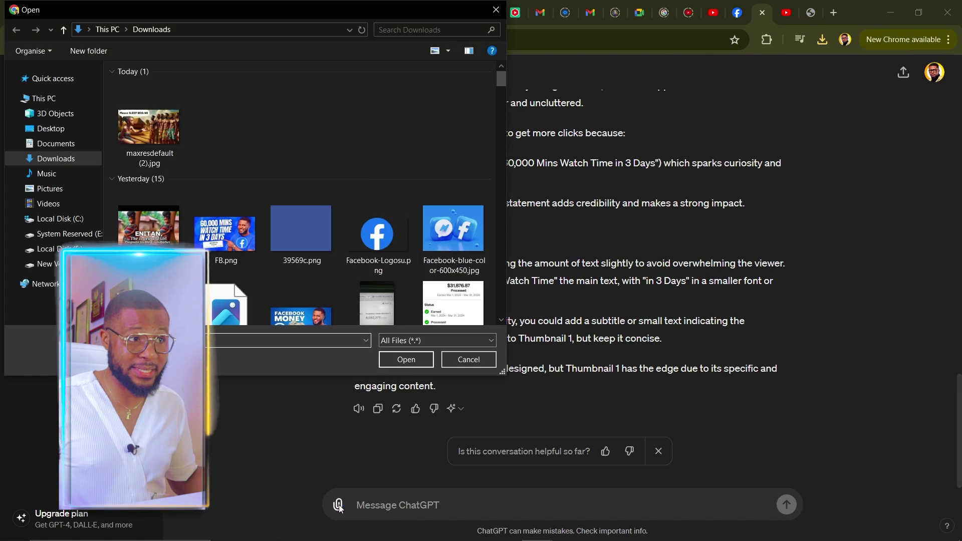
{"action": "left_click", "coordinate": [142, 129]}
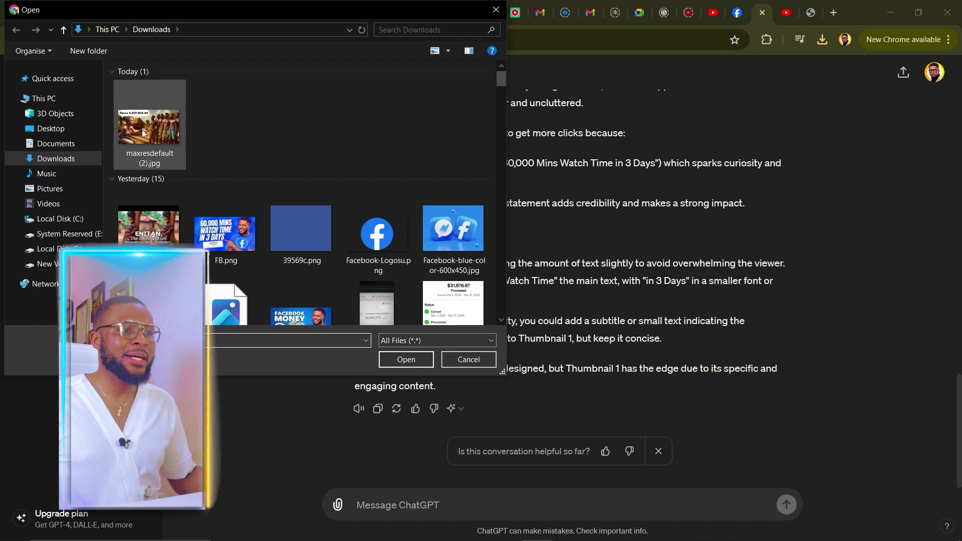
{"action": "left_click", "coordinate": [406, 360]}
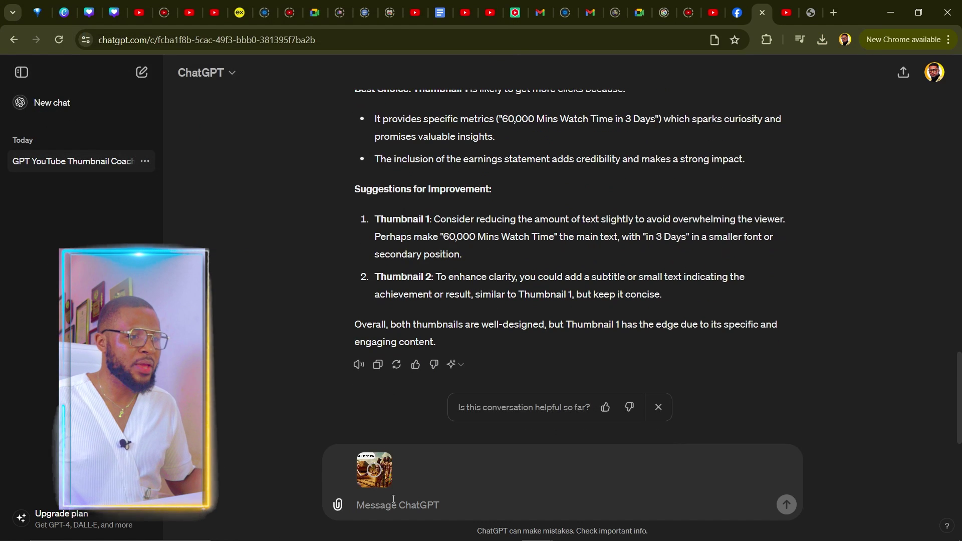
Send the prompt "Why did this thumbnail get the most clicks and how do i replicate it" with the attached image.
{"action": "type", "text": "Wh"}
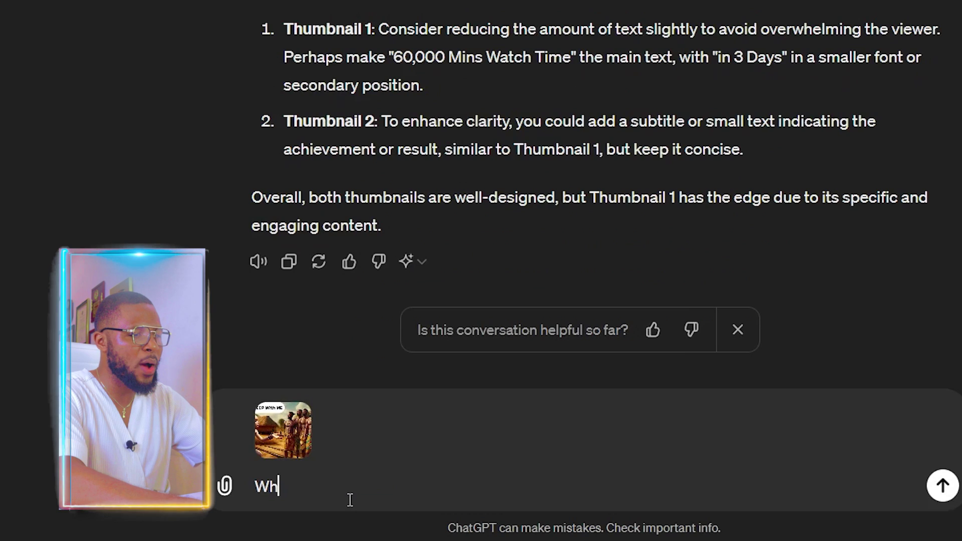
{"action": "type", "text": "y did this thumbnail get the most clicks and how do i replicate it"}
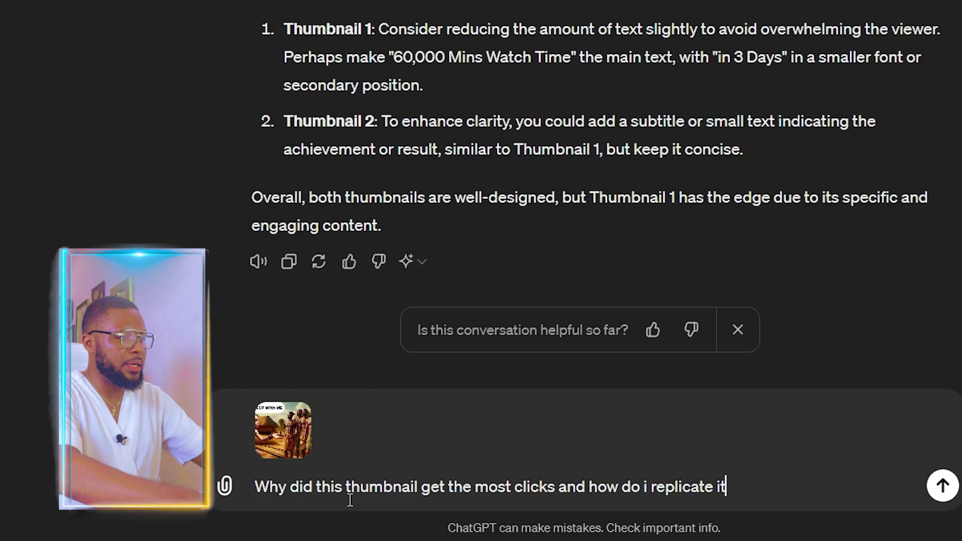
{"action": "key", "text": "Return"}
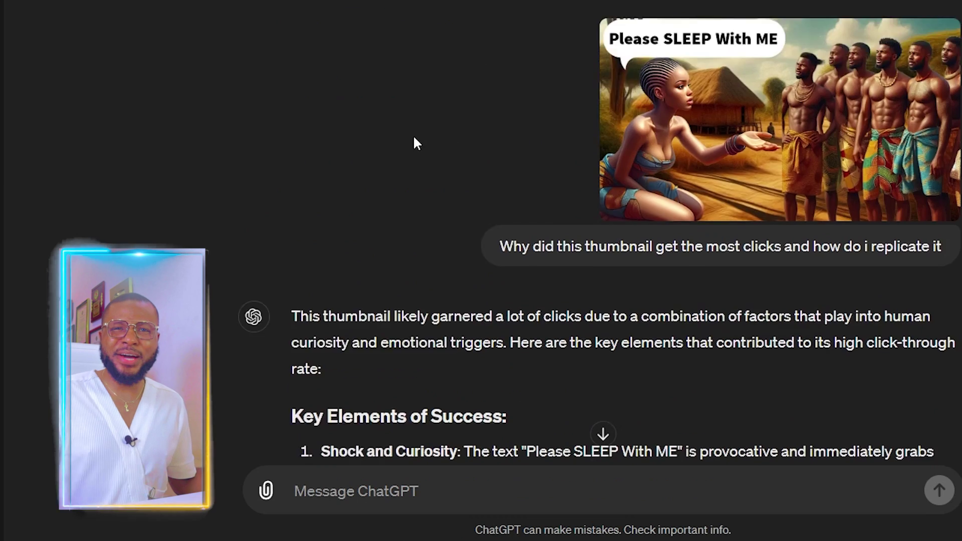
Read through the reply's key elements of success, its advice on replicating them and the example thumbnails.
{"action": "scroll", "coordinate": [441, 118], "scroll_direction": "up", "scroll_amount": 2}
{"action": "scroll", "coordinate": [454, 106], "scroll_direction": "down", "scroll_amount": 5}
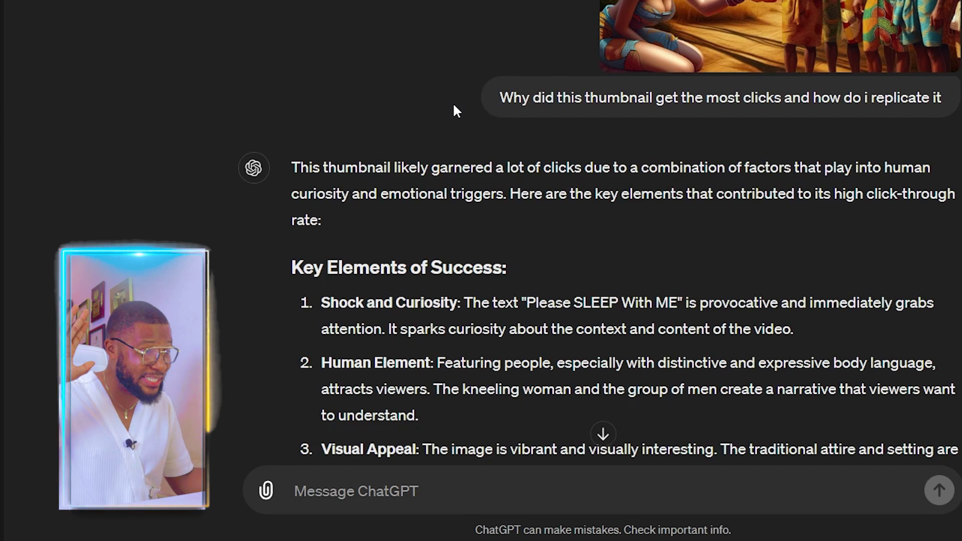
{"action": "scroll", "coordinate": [453, 102], "scroll_direction": "down", "scroll_amount": 2}
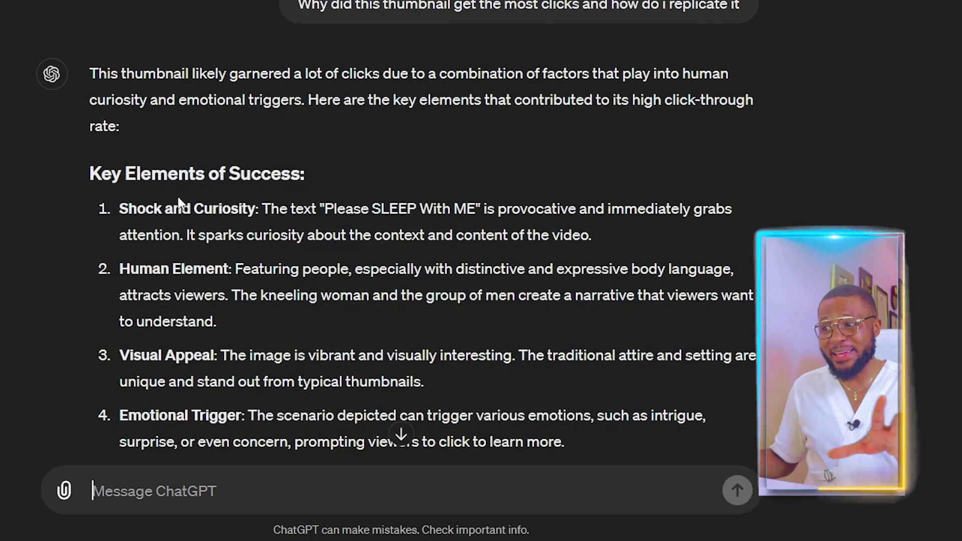
{"action": "scroll", "coordinate": [223, 184], "scroll_direction": "down", "scroll_amount": 1}
{"action": "scroll", "coordinate": [223, 184], "scroll_direction": "down", "scroll_amount": 8}
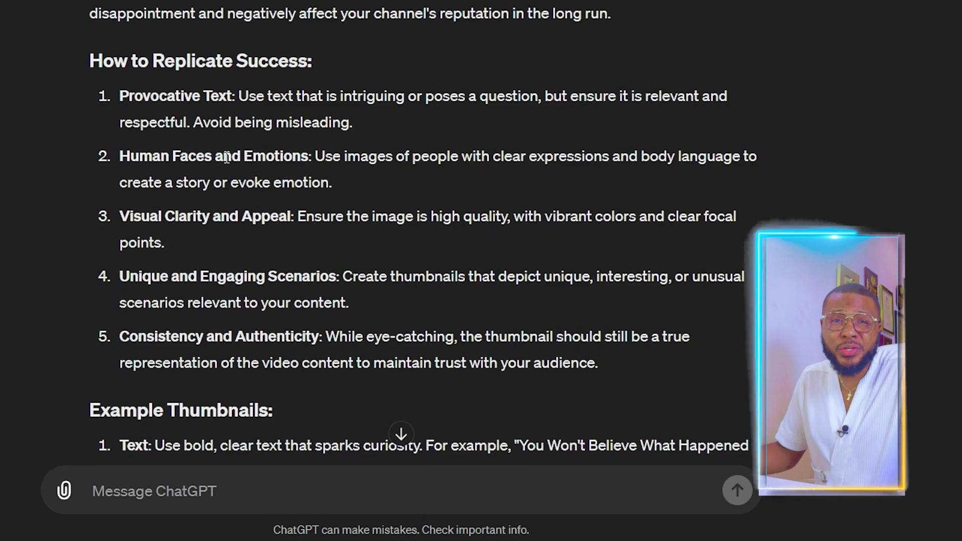
{"action": "scroll", "coordinate": [224, 177], "scroll_direction": "down", "scroll_amount": 8}
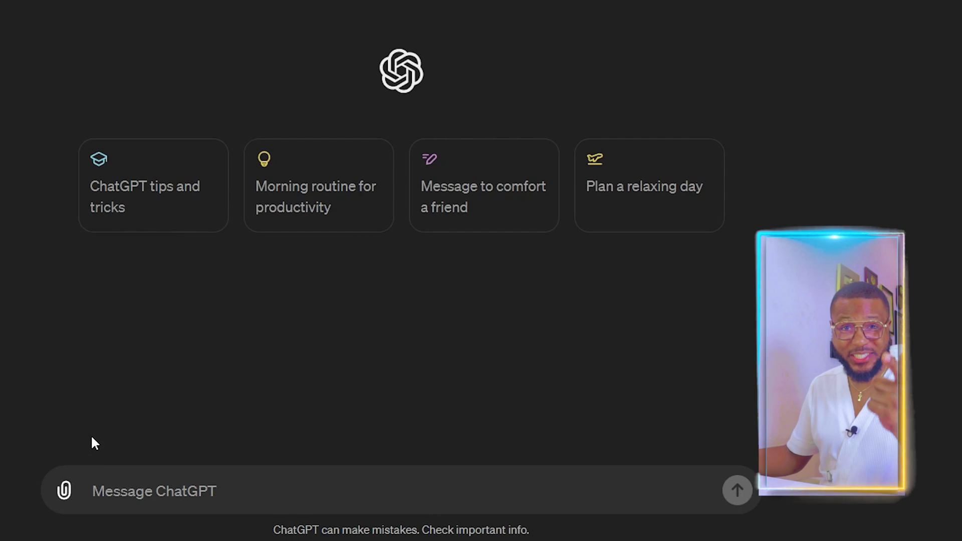
Attach text.jpg and Easy.png and send the prompt "Compare this two thumbnails and pick which one will get the highest clicks".
{"action": "left_click", "coordinate": [66, 491]}
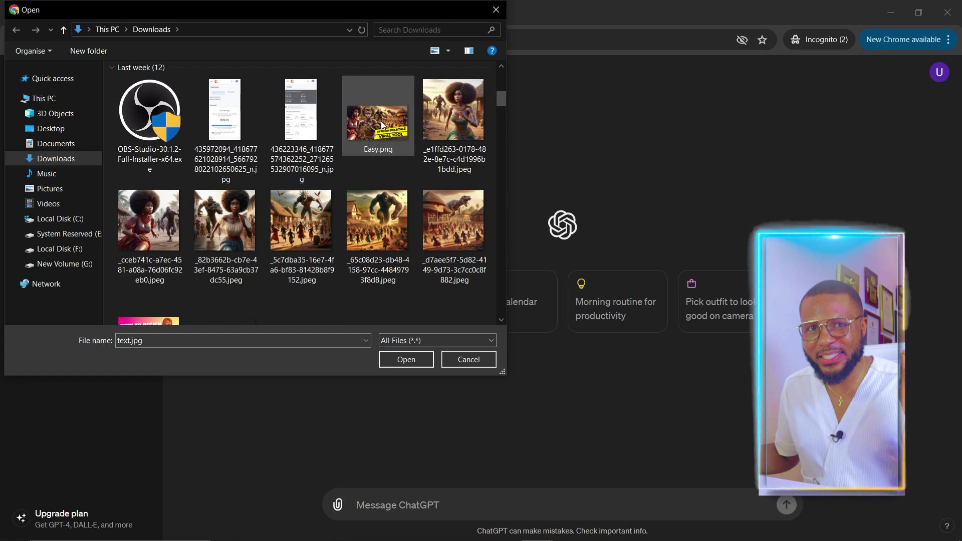
{"action": "left_click", "coordinate": [383, 126], "text": "ctrl"}
{"action": "scroll", "coordinate": [391, 215], "scroll_direction": "up", "scroll_amount": 1}
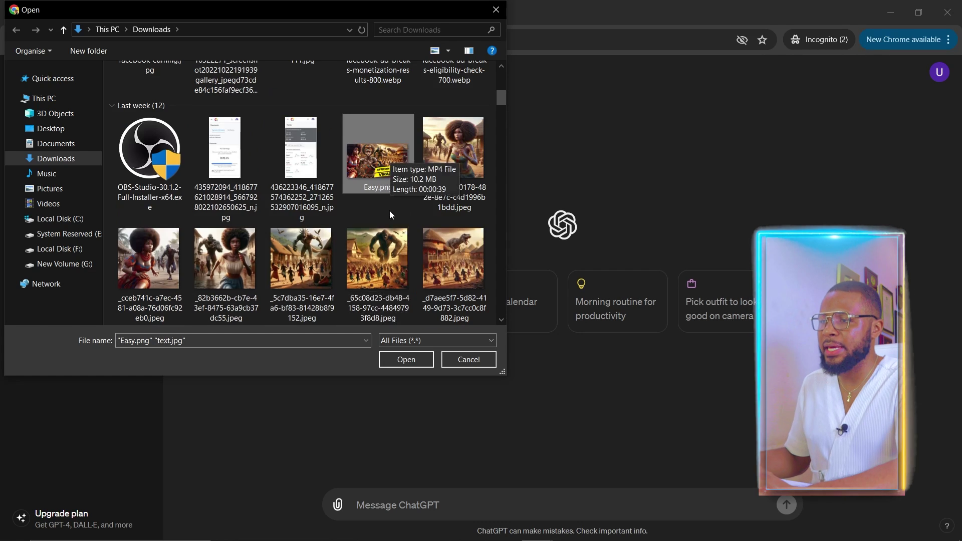
{"action": "left_click", "coordinate": [403, 359]}
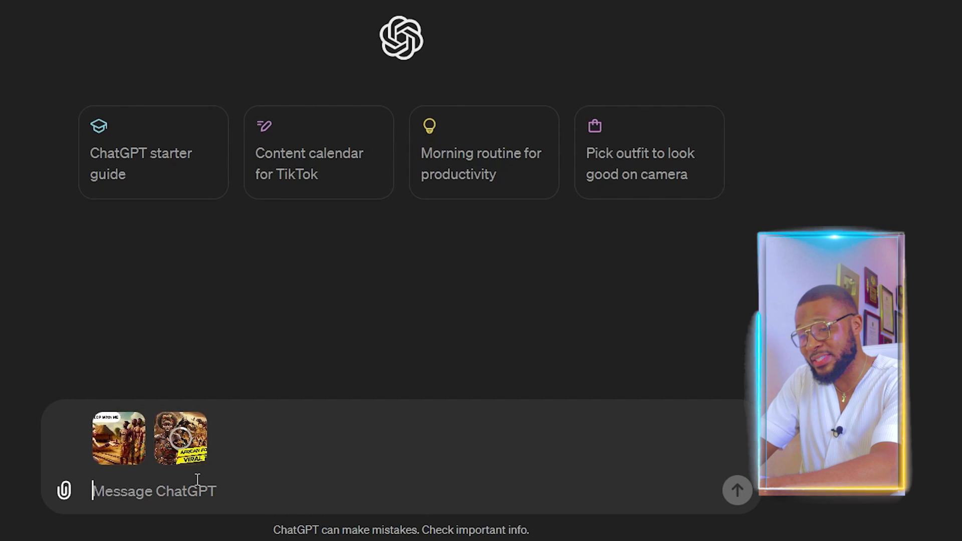
{"action": "type", "text": "Compare this two thumbnails and pick which one will get the highest click"}
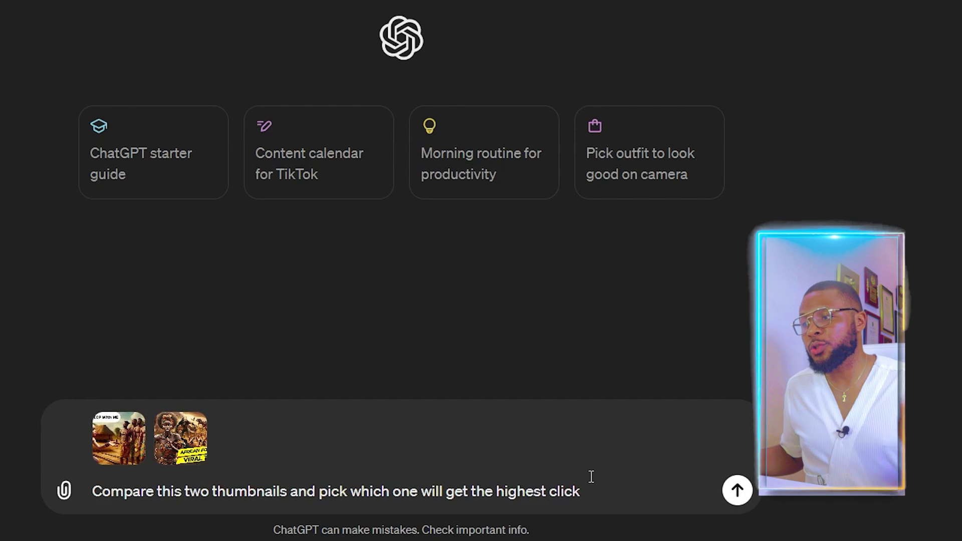
{"action": "left_click", "coordinate": [737, 491]}
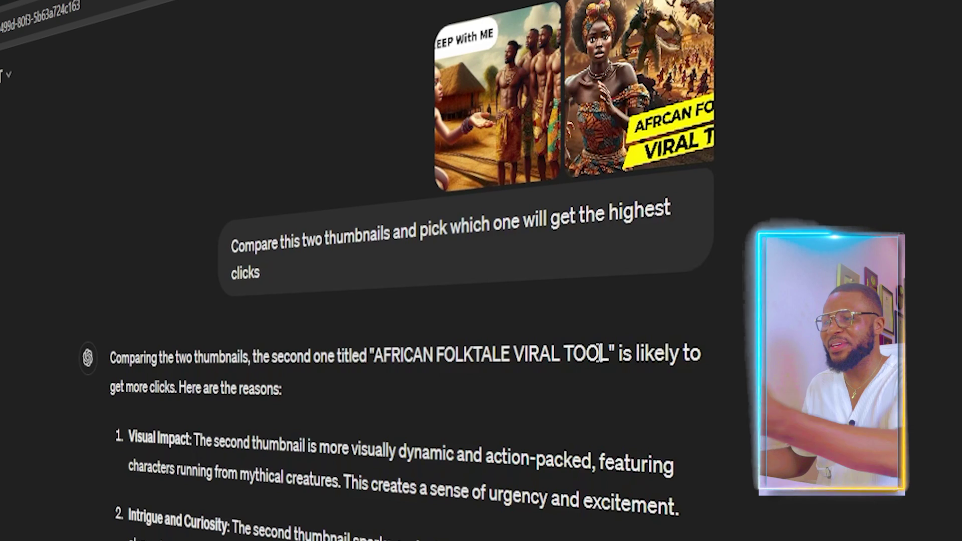
Review the reasons given in the comparison reply and view the second uploaded thumbnail.
{"action": "scroll", "coordinate": [600, 353], "scroll_direction": "down", "scroll_amount": 5}
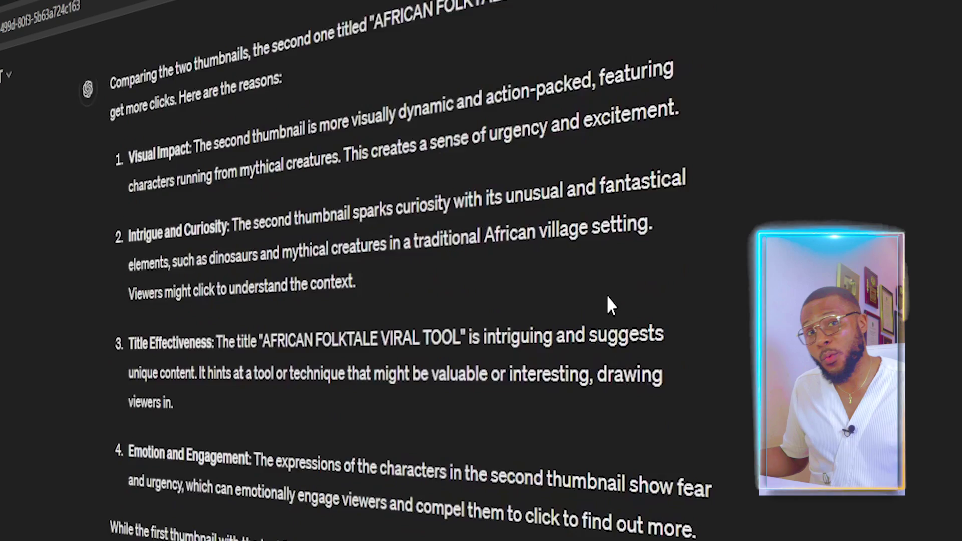
{"action": "scroll", "coordinate": [610, 299], "scroll_direction": "up", "scroll_amount": 5}
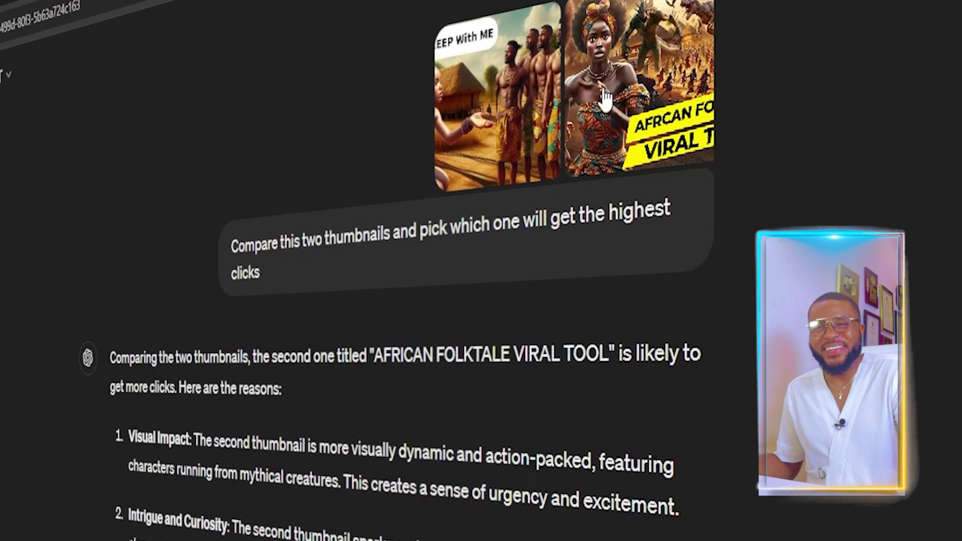
{"action": "left_click", "coordinate": [599, 111]}
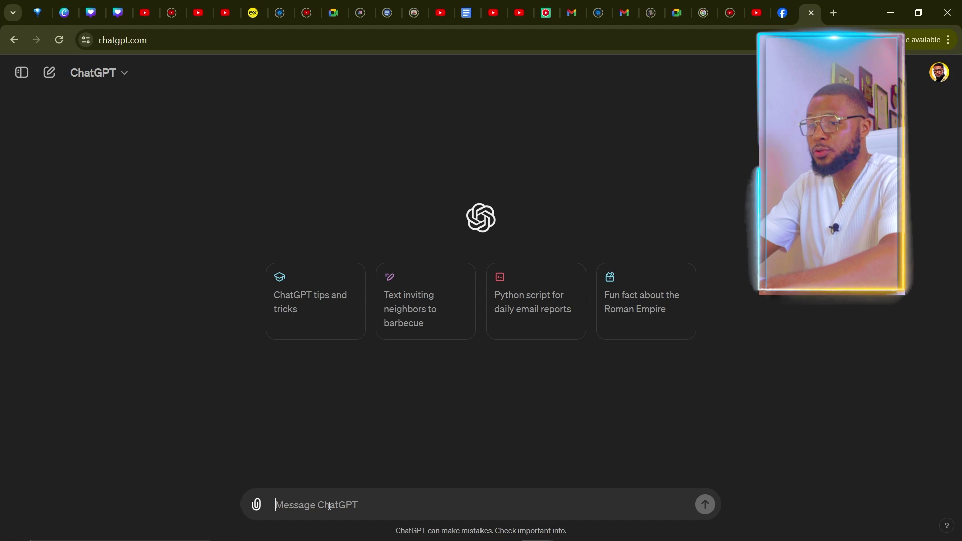
Send a prompt casting ChatGPT as a professional thumbnail expert that criticises uploaded YouTube thumbnails, suggests improvements and picks the best for the highest clicks.
{"action": "left_click", "coordinate": [277, 504]}
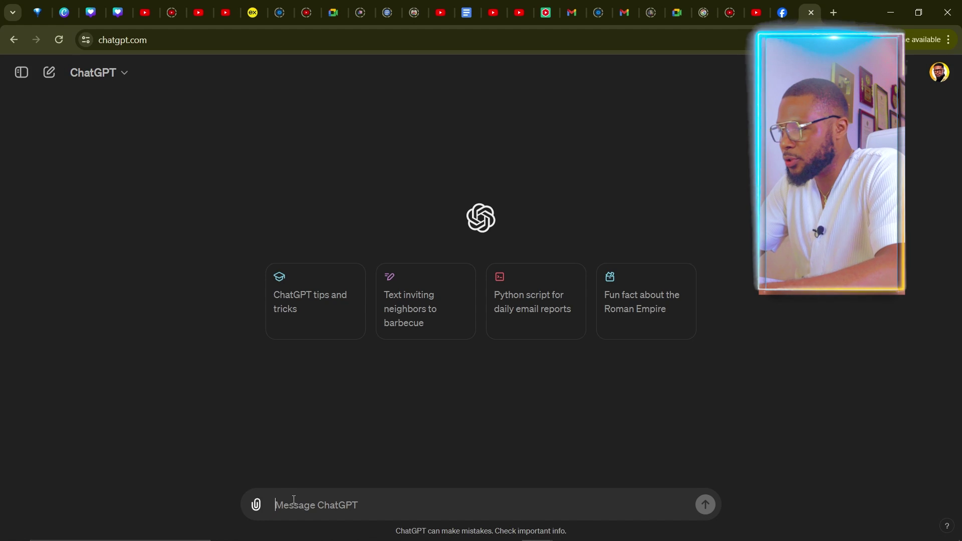
{"action": "type", "text": "You are a professional thumbnail expert that knows the best thumbnail that will get the highest clicks and the thumbnail that will get low clicks. My goal is to have the best thumbnail that will get me the highest clicks ever so i need the best criticism and suggestions on how to create the best thumbnails in the history of youtube."}
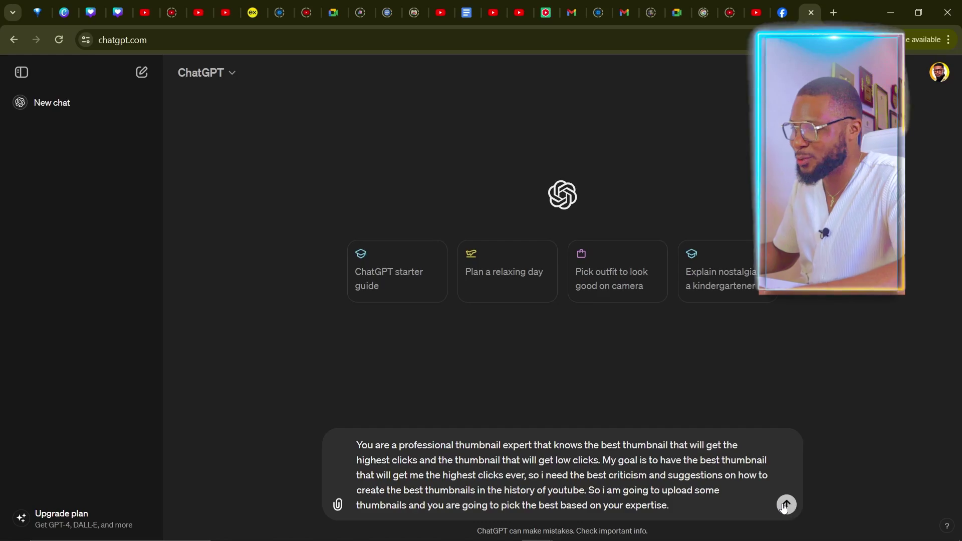
{"action": "left_click", "coordinate": [785, 507]}
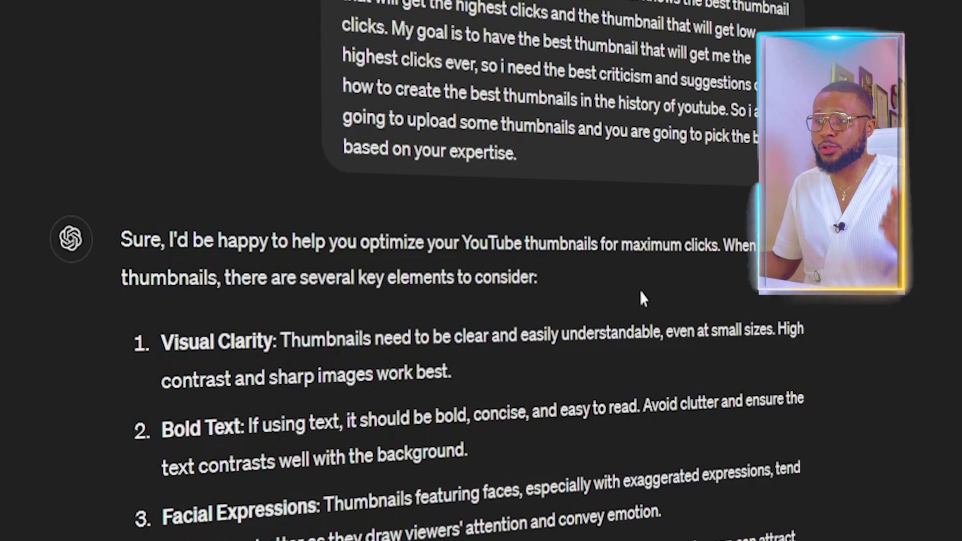
Read through the key elements of effective YouTube thumbnails listed in the reply.
{"action": "scroll", "coordinate": [166, 321], "scroll_direction": "down", "scroll_amount": 5}
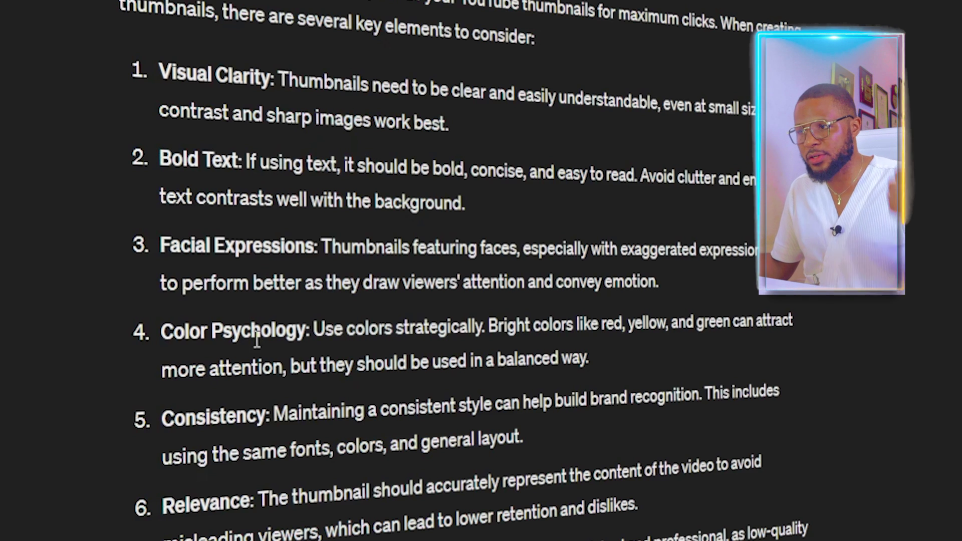
{"action": "scroll", "coordinate": [451, 271], "scroll_direction": "down", "scroll_amount": 3}
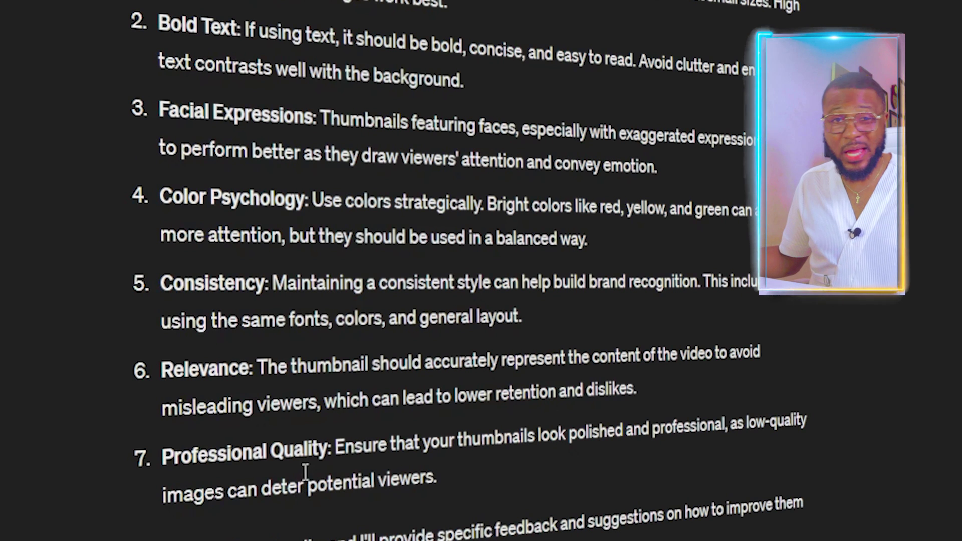
{"action": "scroll", "coordinate": [242, 515], "scroll_direction": "down", "scroll_amount": 3}
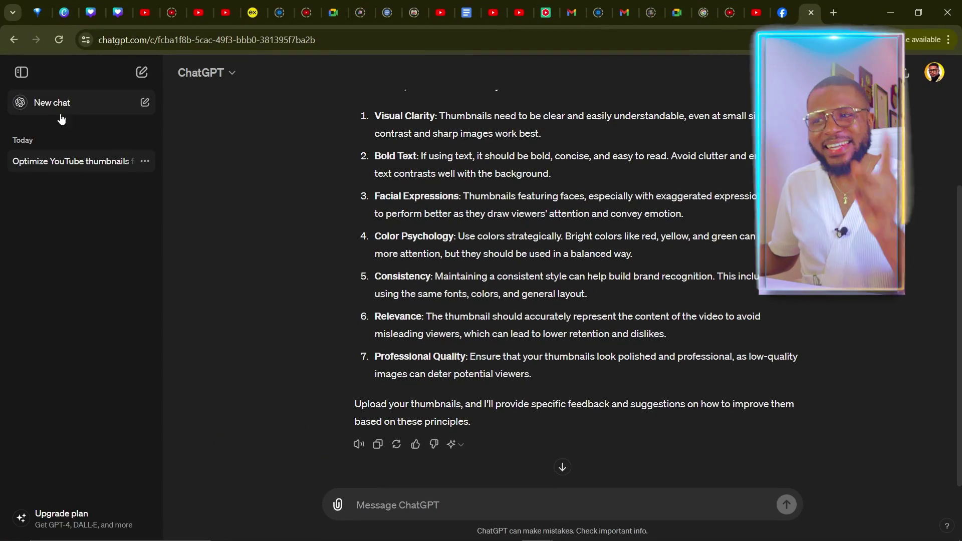
Rename the current chat to "GPT YouTube Thumbnail Coach".
{"action": "left_click", "coordinate": [145, 161]}
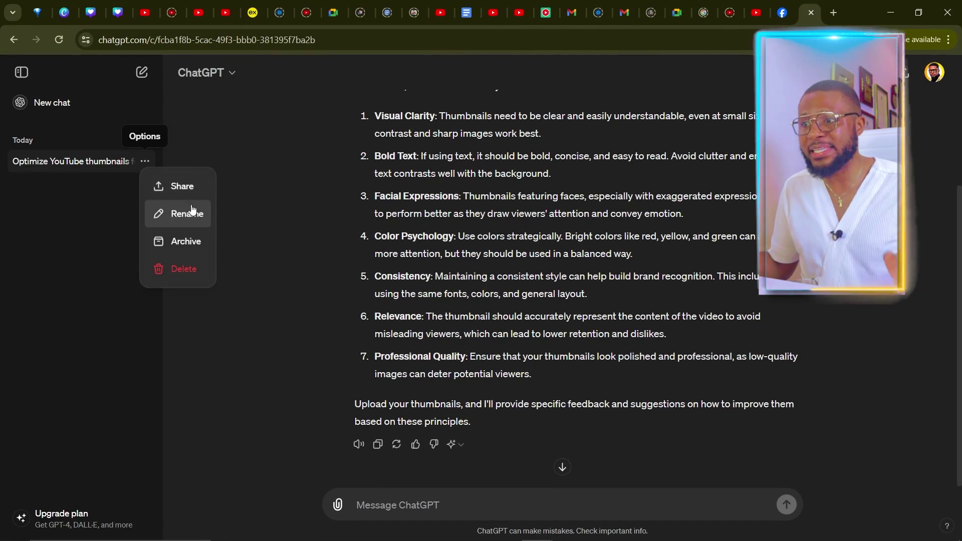
{"action": "left_click", "coordinate": [211, 230]}
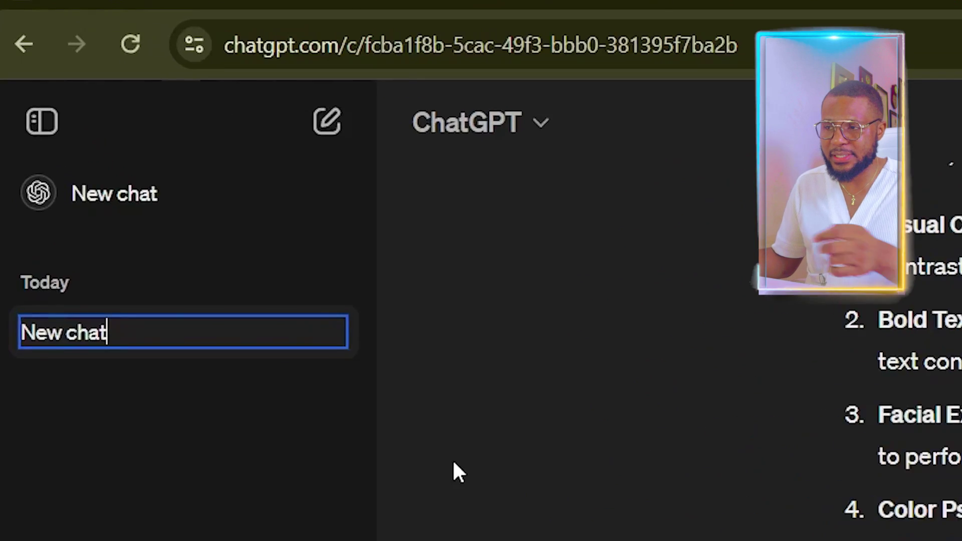
{"action": "type", "text": "GPT YouT"}
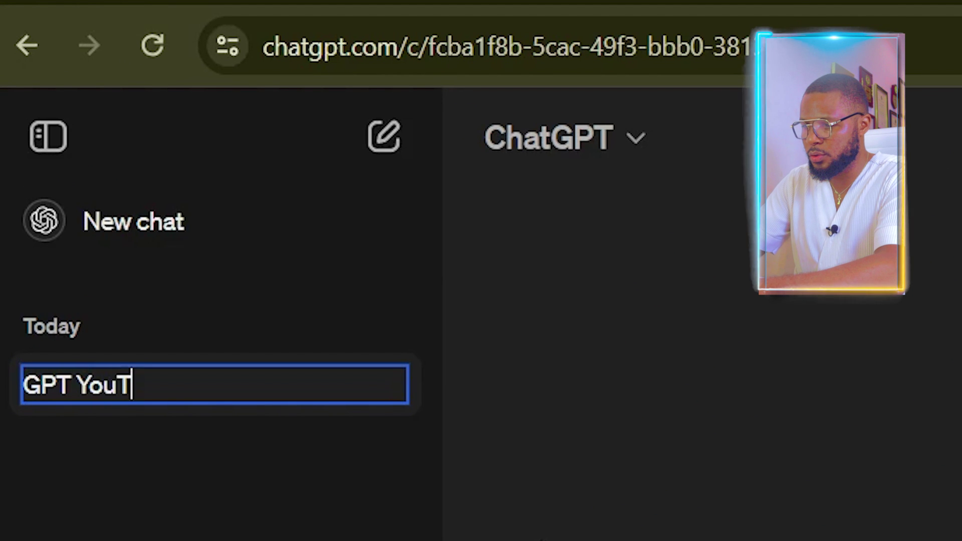
{"action": "type", "text": "ube Thumbn"}
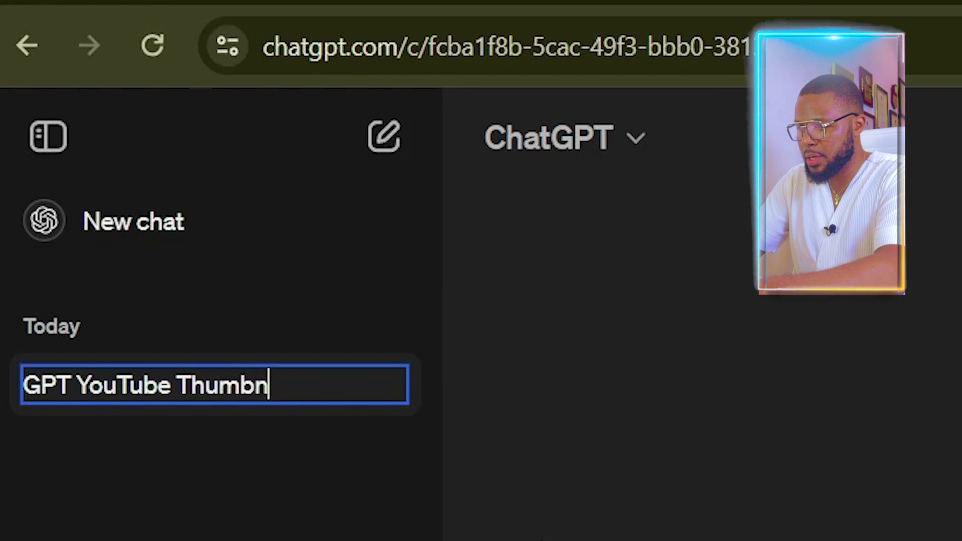
{"action": "type", "text": "ail Coa"}
{"action": "type", "text": "ch"}
{"action": "key", "text": "Return"}
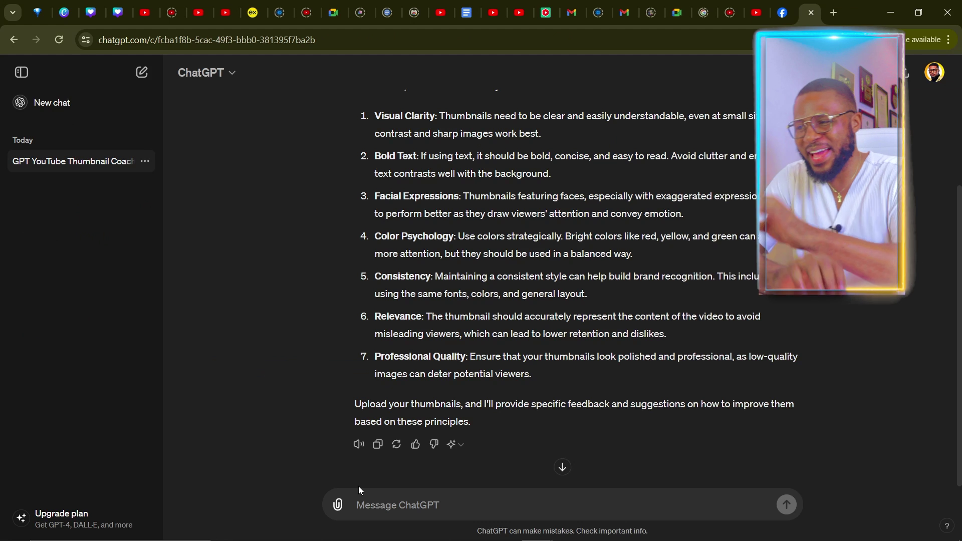
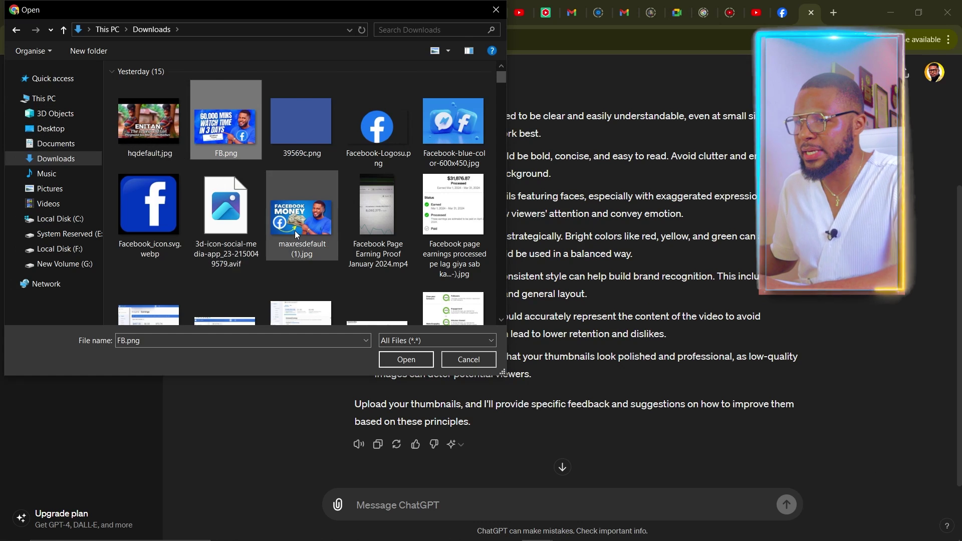
Attach FB.png and maxresdefault (1).jpg and ask ChatGPT to pick, based on its expertise, the thumbnail that will get the highest clicks and millions of views.
{"action": "left_click", "coordinate": [301, 241], "text": "ctrl"}
{"action": "left_click", "coordinate": [405, 360]}
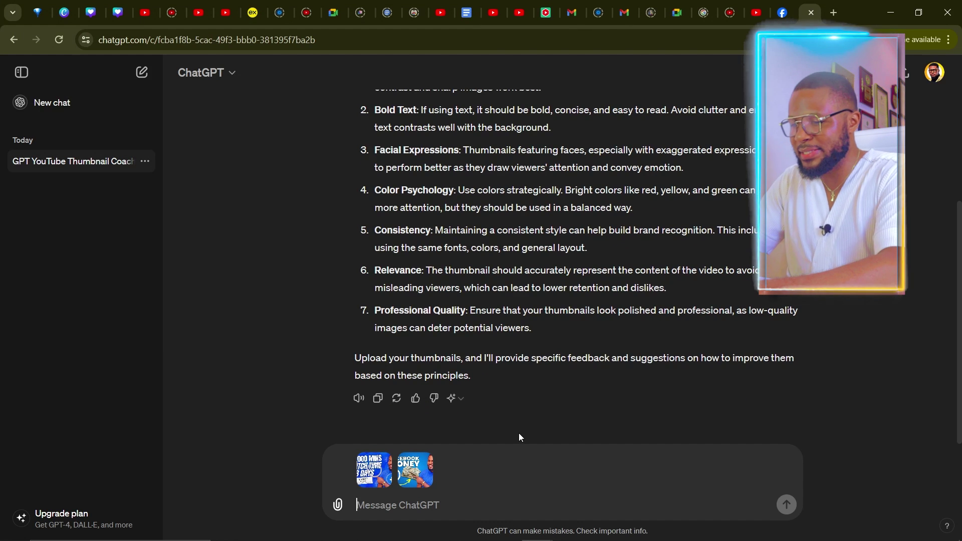
{"action": "type", "text": "Based on "}
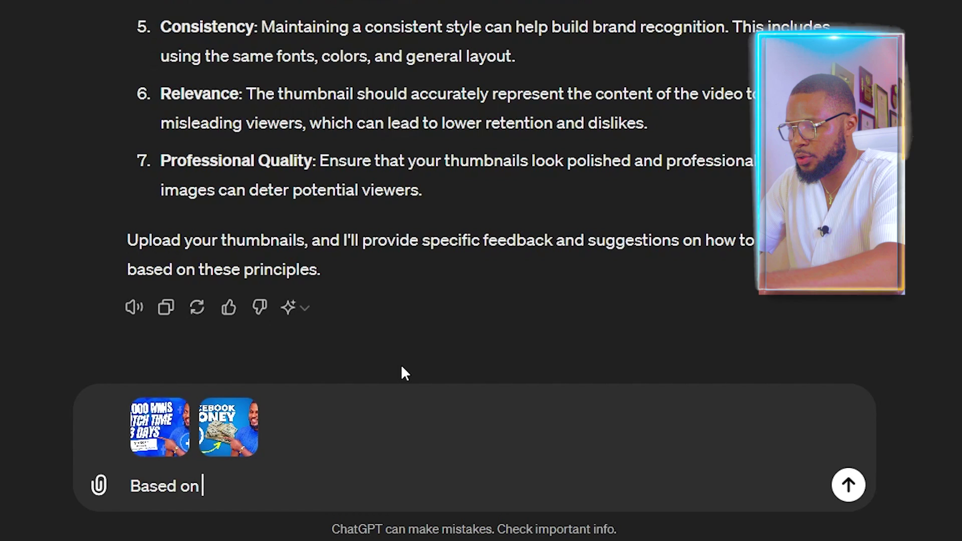
{"action": "type", "text": "your expert"}
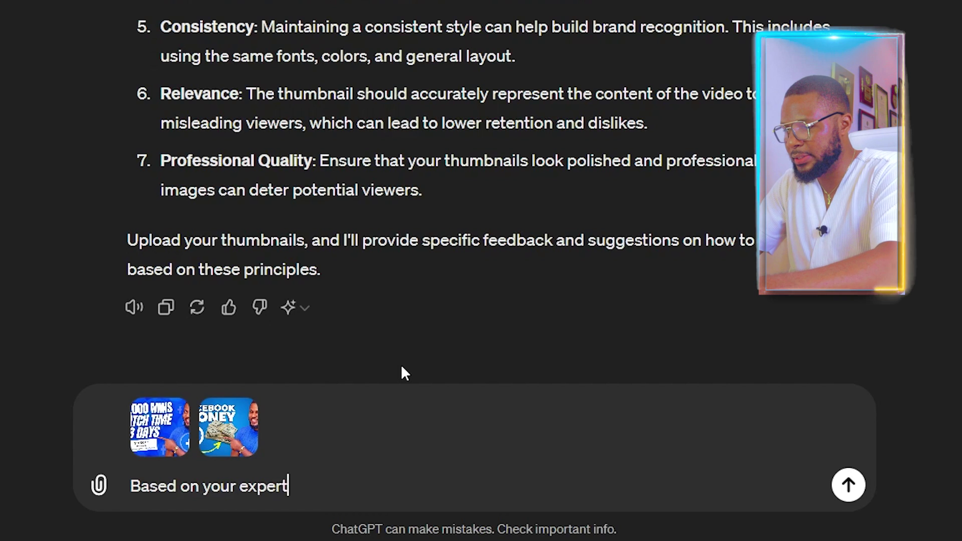
{"action": "type", "text": "ise pick the bes"}
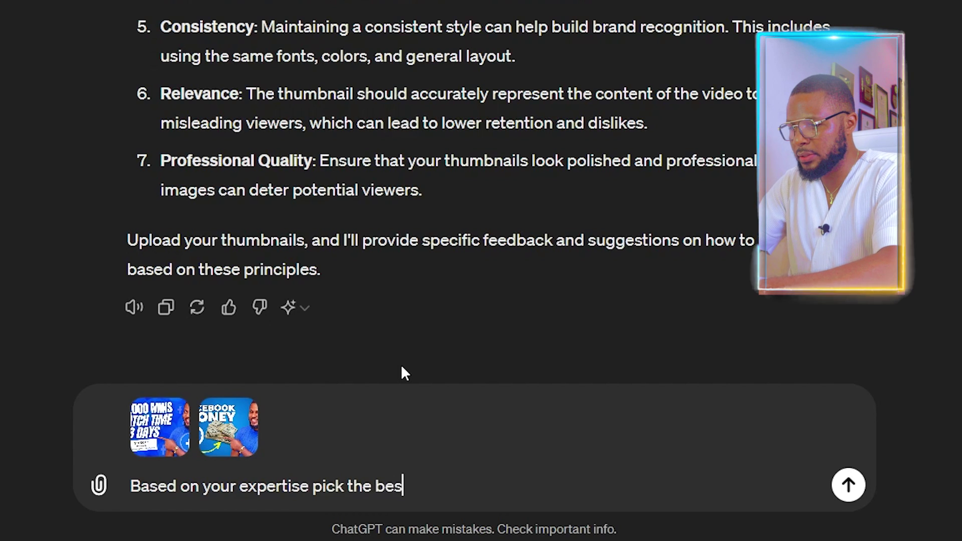
{"action": "type", "text": "t thumbnail that will get"}
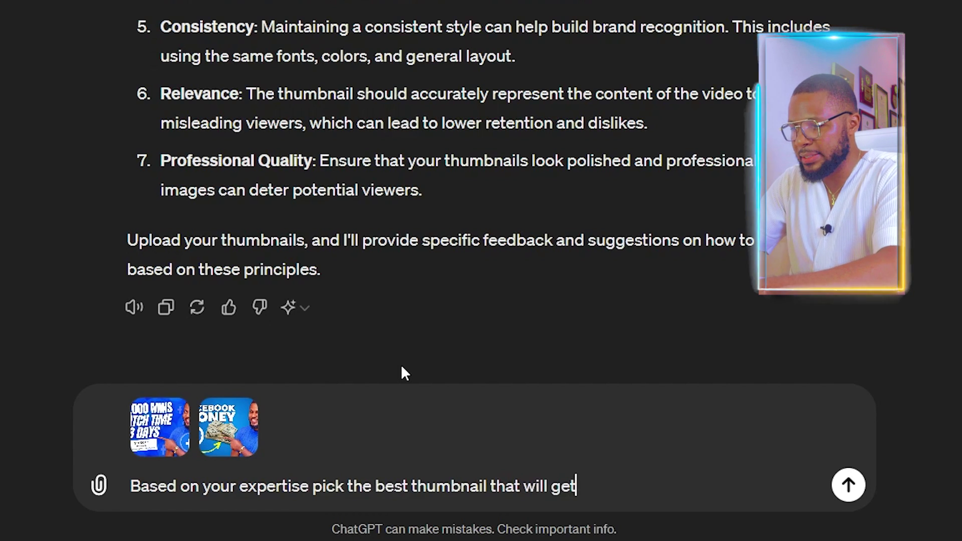
{"action": "type", "text": " me the h"}
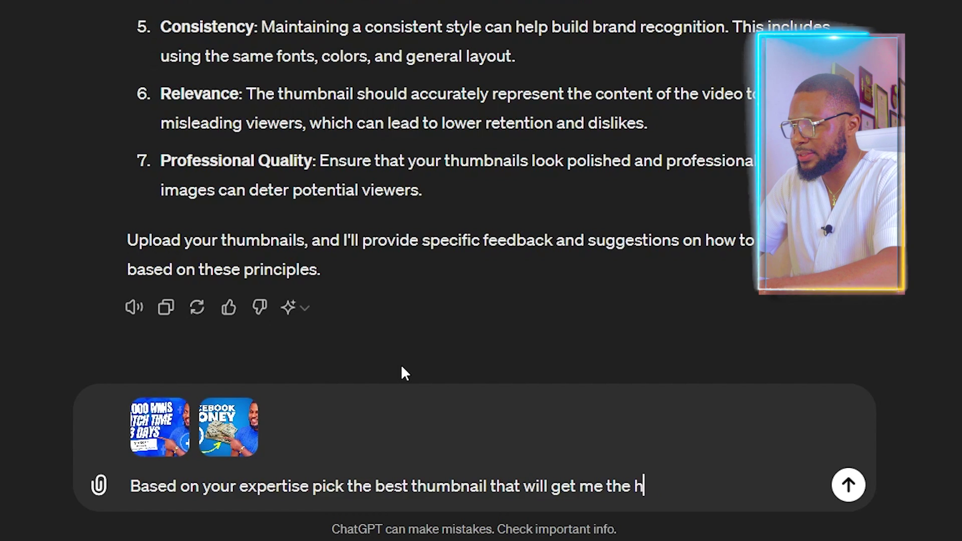
{"action": "type", "text": "ighest clicks and millions o"}
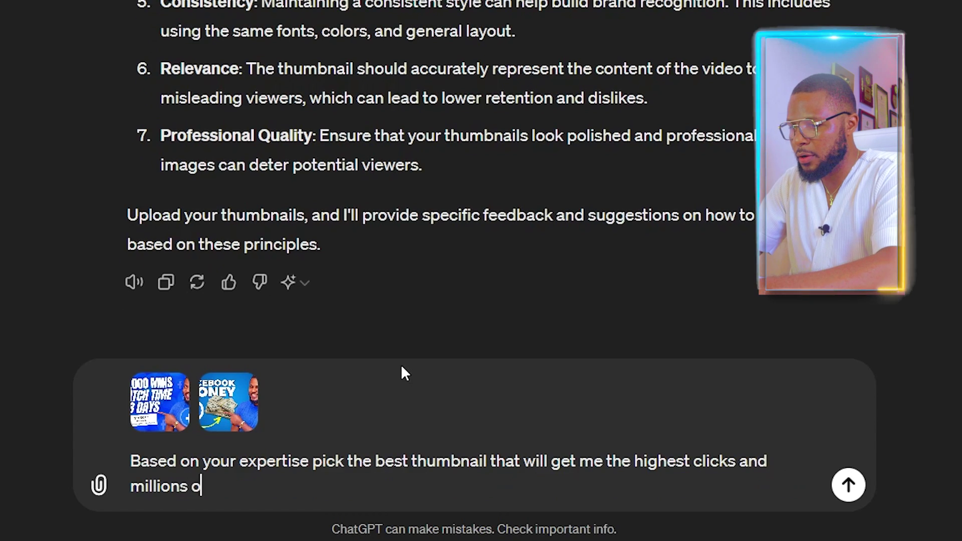
{"action": "type", "text": "f views"}
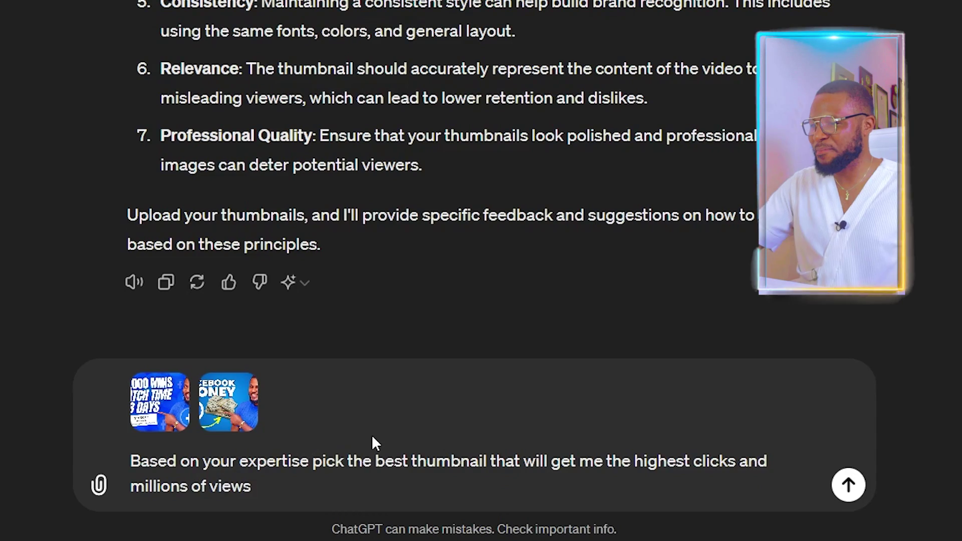
{"action": "key", "text": "Return"}
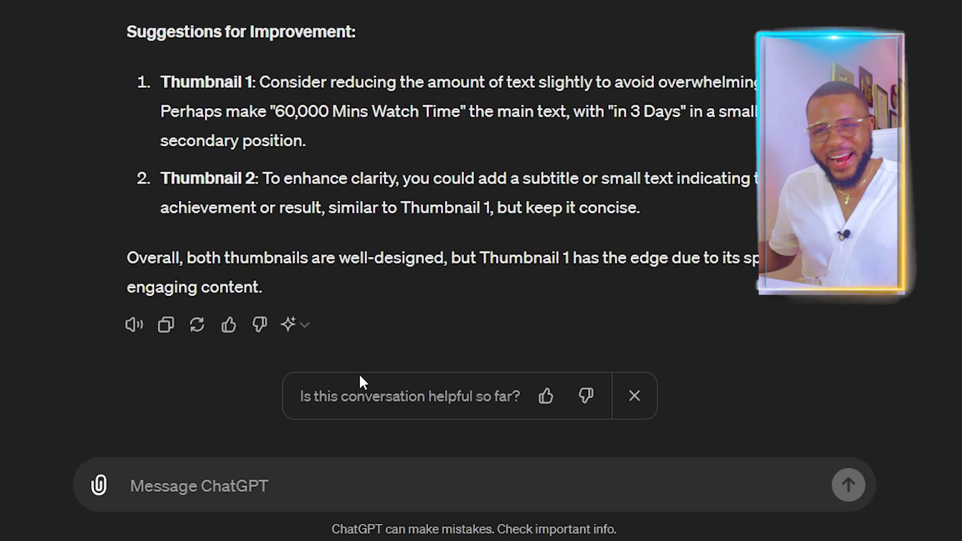
Read through the reply's analysis of both thumbnails, its best choice and the suggestions for improvement.
{"action": "scroll", "coordinate": [118, 135], "scroll_direction": "up", "scroll_amount": 15}
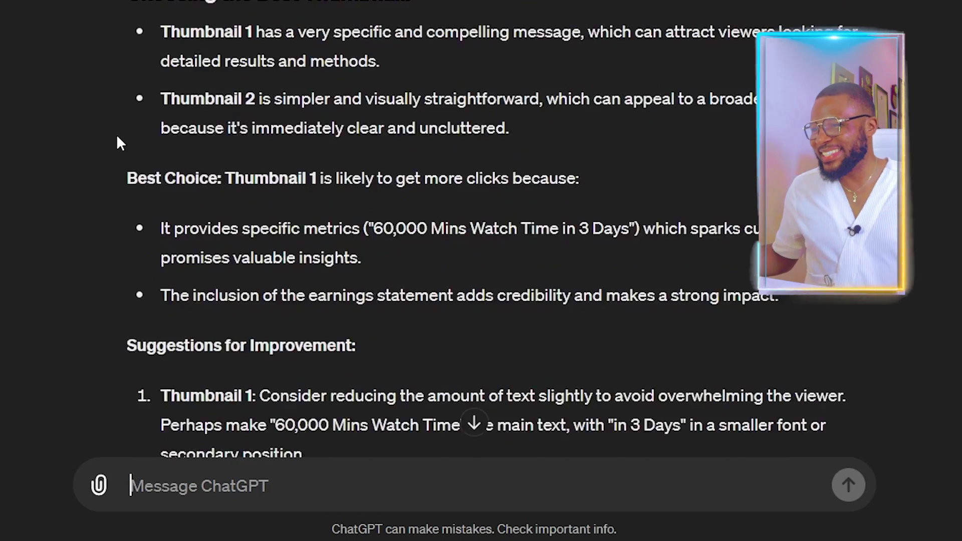
{"action": "scroll", "coordinate": [120, 142], "scroll_direction": "down", "scroll_amount": 6}
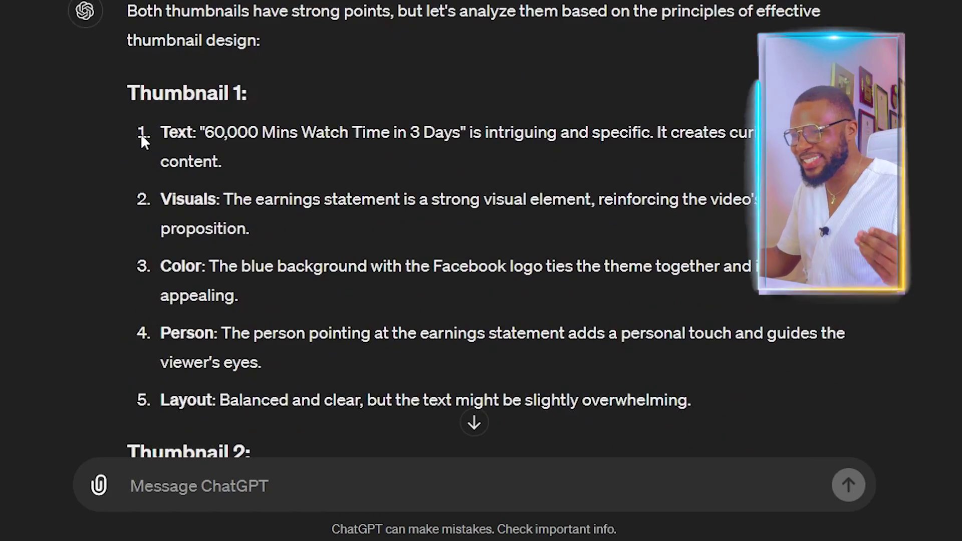
{"action": "scroll", "coordinate": [196, 71], "scroll_direction": "down", "scroll_amount": 8}
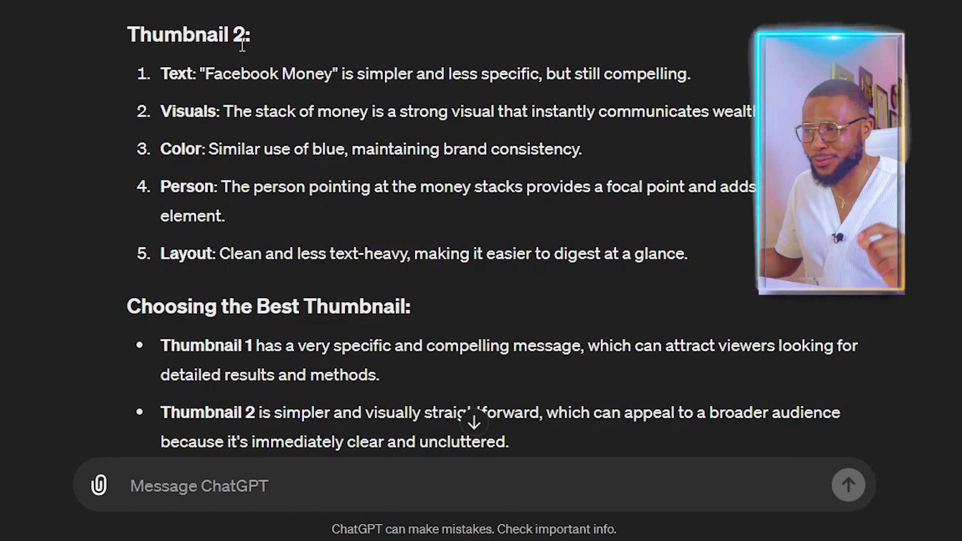
{"action": "scroll", "coordinate": [242, 45], "scroll_direction": "up", "scroll_amount": 10}
{"action": "scroll", "coordinate": [210, 85], "scroll_direction": "down", "scroll_amount": 3}
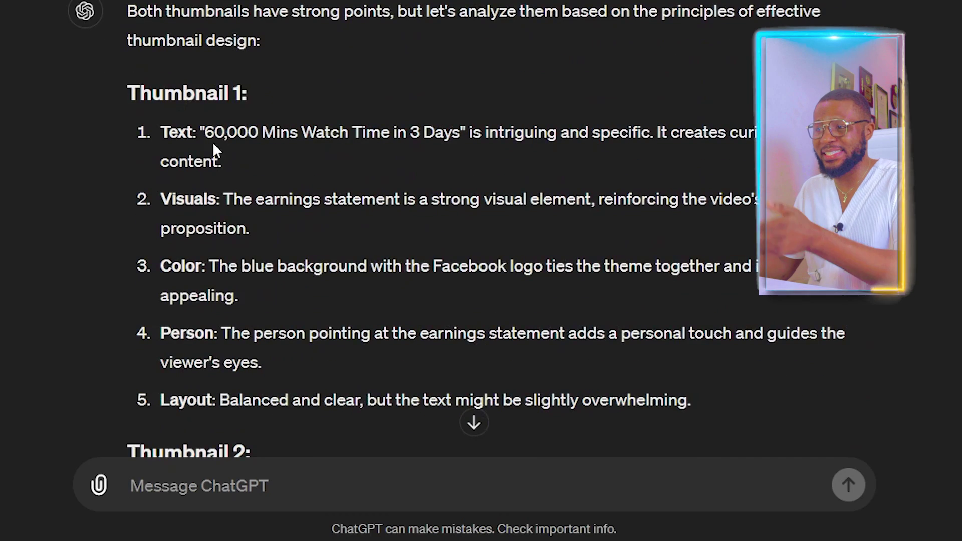
{"action": "scroll", "coordinate": [213, 141], "scroll_direction": "down", "scroll_amount": 10}
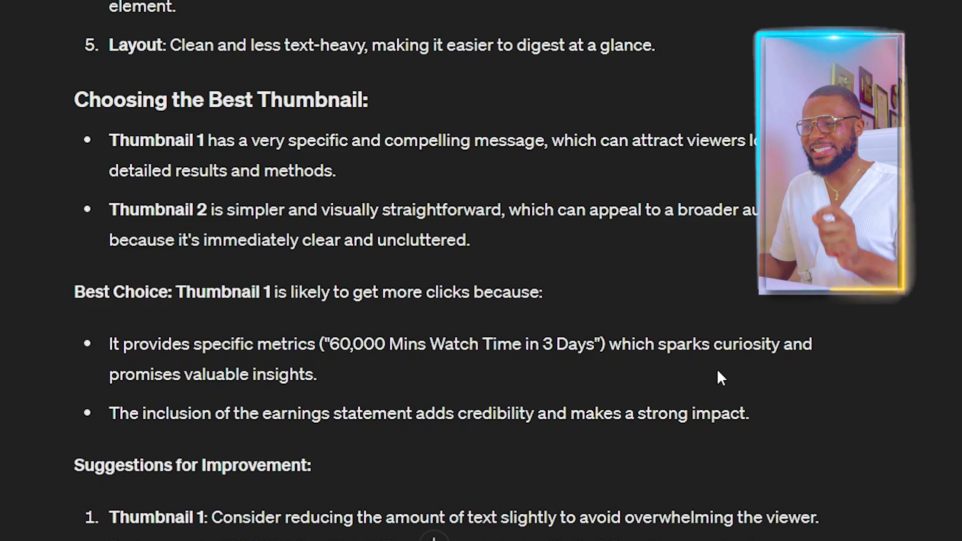
{"action": "scroll", "coordinate": [718, 370], "scroll_direction": "down", "scroll_amount": 6}
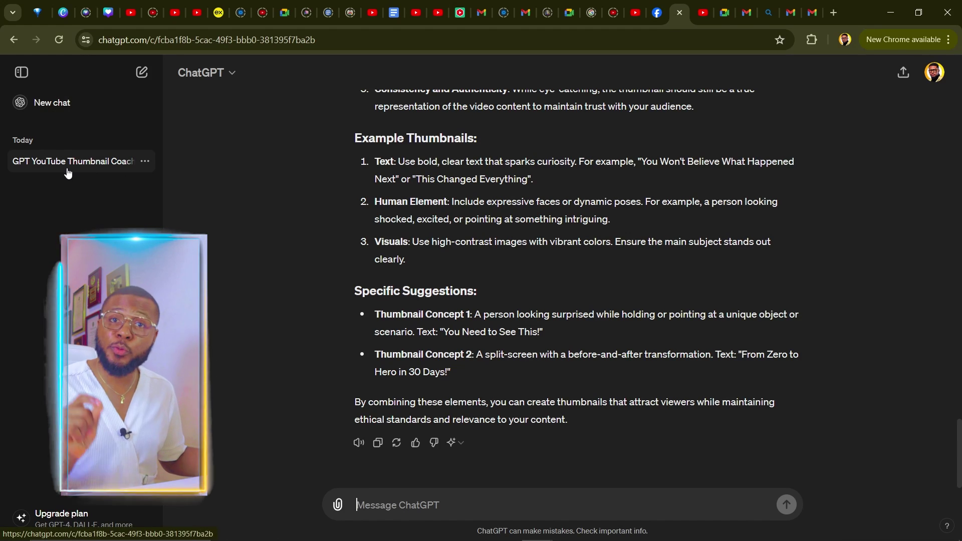
In a new chat, enter a prompt casting ChatGPT as a viral video expert writing a keyword-rich YouTube description and 10 title alternatives with 50% click-through rate.
{"action": "left_click", "coordinate": [144, 75]}
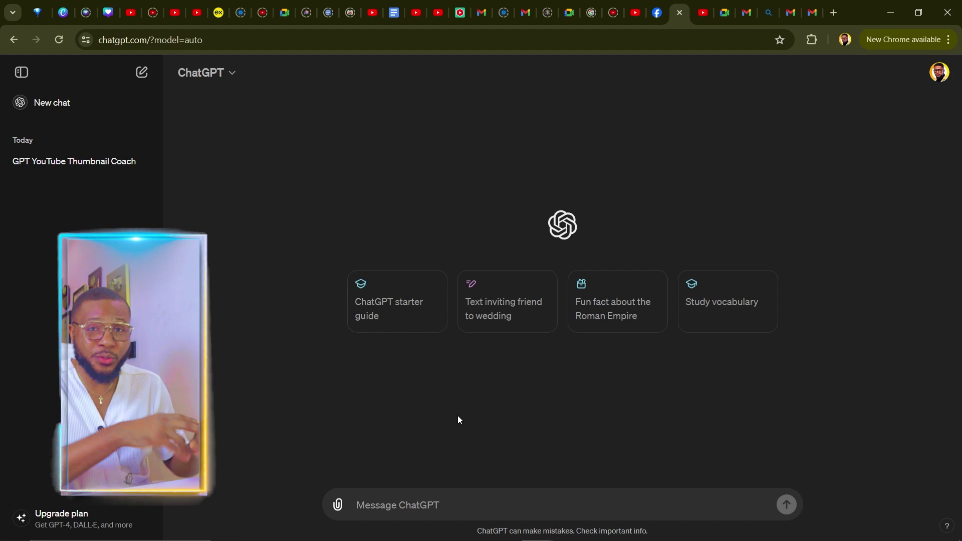
{"action": "type", "text": "You are a youtube viral video expert that has multi experience and over 1 billion views as proof. write a short and detailed youtube description for this title: increase Your Subscribability How to Design an Outstanding YouTube Banner. Also suggest 10 title alternatives that will get 50% click through rate, Infuse the best keywords in the title and description that will generate over 50 million views"}
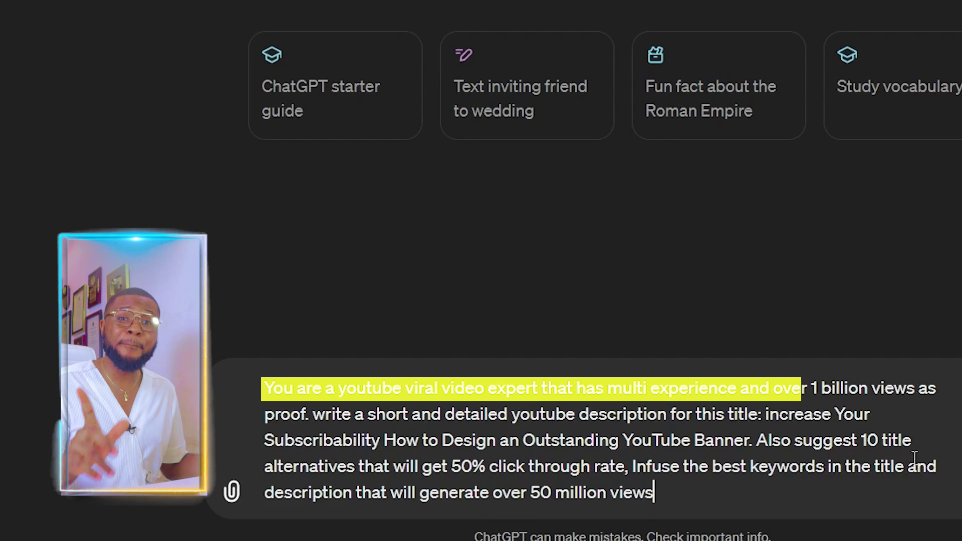
Replace the video title in the prompt with "How to upload a youtube video best result" and send the prompt.
{"action": "key", "text": "BackSpace"}
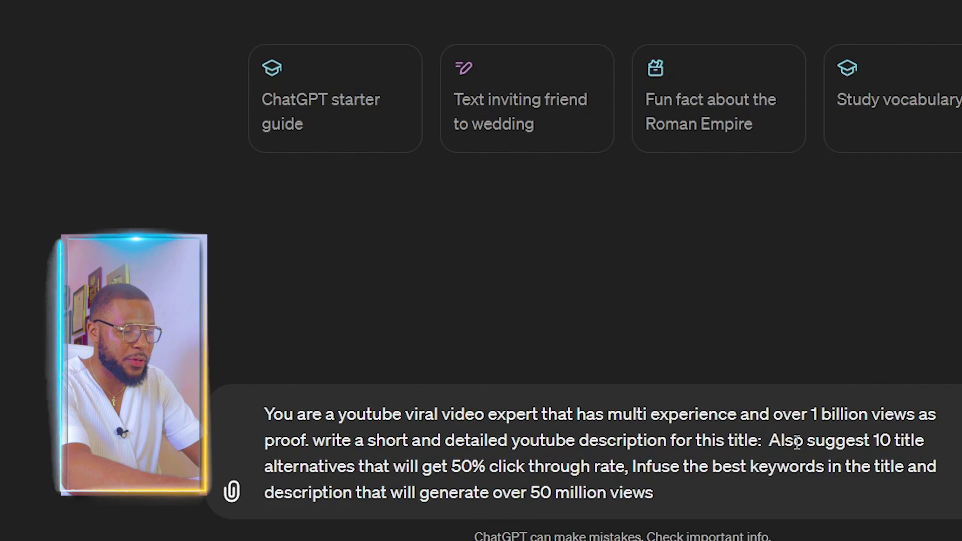
{"action": "type", "text": "How to u"}
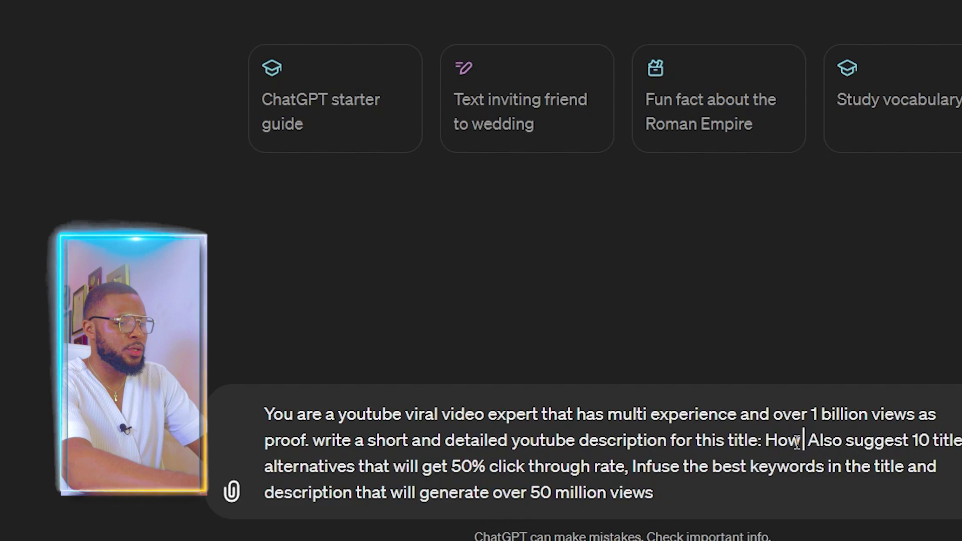
{"action": "type", "text": "pload a yout"}
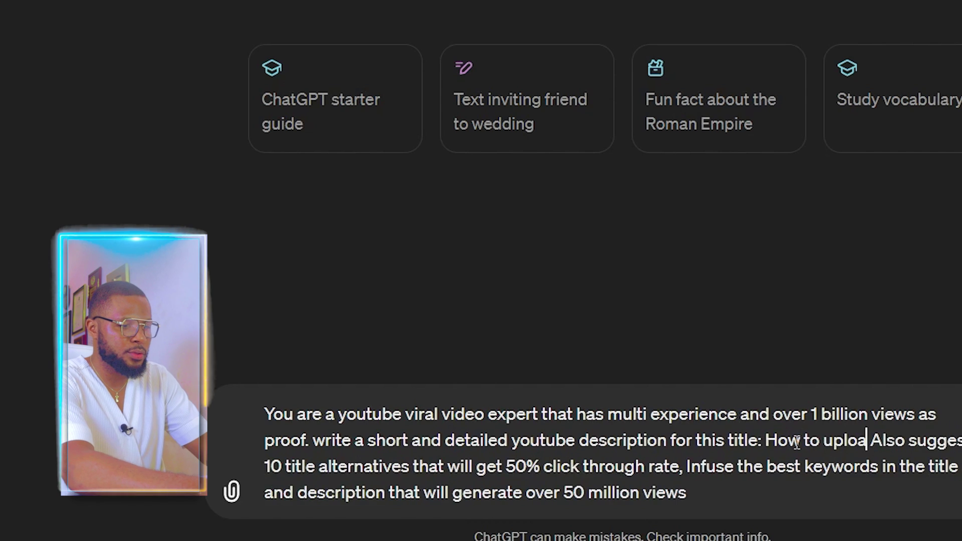
{"action": "type", "text": "ube"}
{"action": "type", "text": " video."}
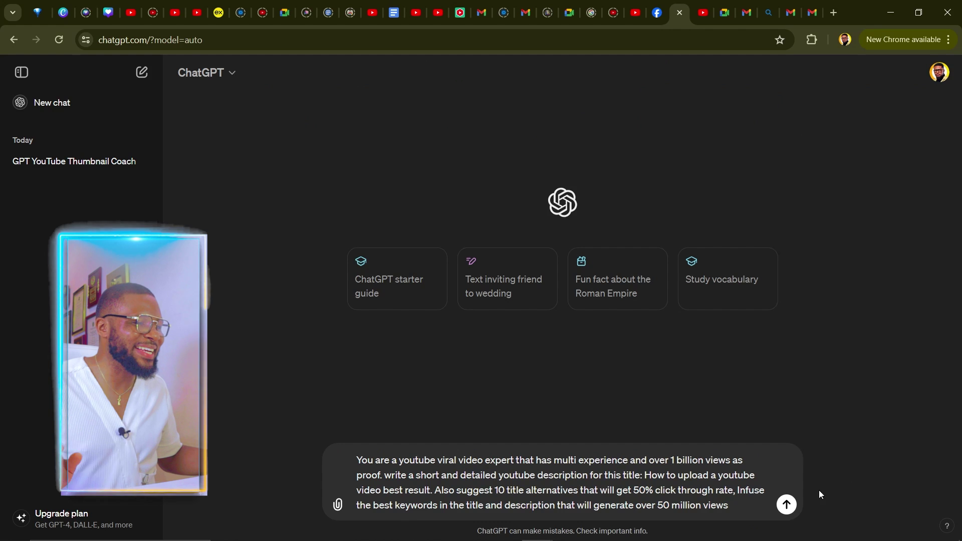
{"action": "key", "text": "Left"}
{"action": "type", "text": "best result"}
{"action": "left_click", "coordinate": [781, 505]}
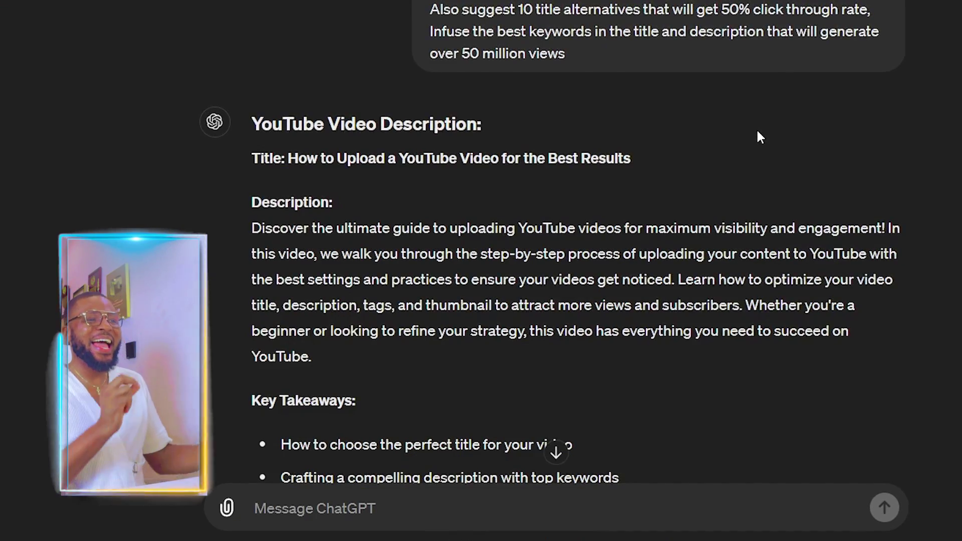
Read through the generated video description, key takeaways, chapters, relevant keywords, call to action and title alternatives.
{"action": "scroll", "coordinate": [303, 150], "scroll_direction": "down", "scroll_amount": 2}
{"action": "left_click_drag", "start_coordinate": [320, 163], "coordinate": [330, 165]}
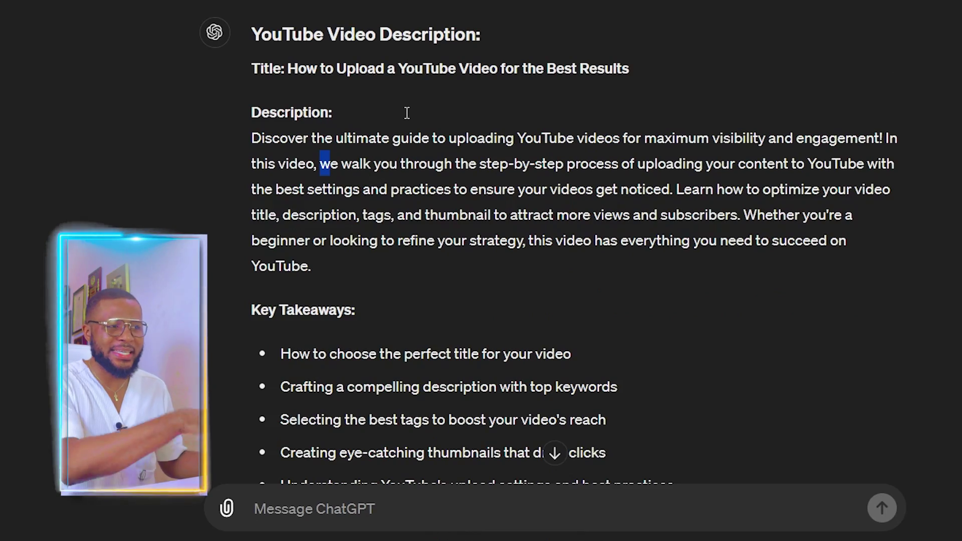
{"action": "scroll", "coordinate": [405, 130], "scroll_direction": "down", "scroll_amount": 2}
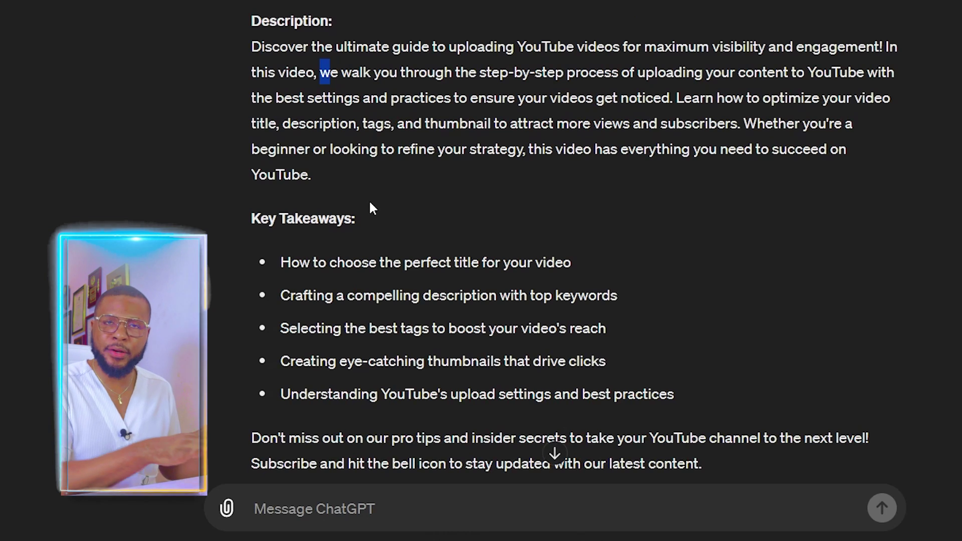
{"action": "scroll", "coordinate": [369, 165], "scroll_direction": "down", "scroll_amount": 6}
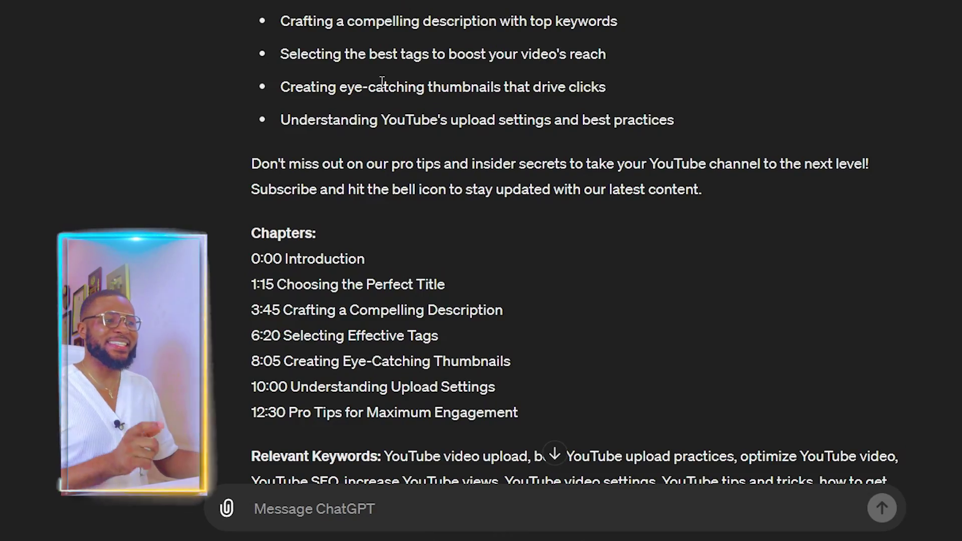
{"action": "scroll", "coordinate": [393, 98], "scroll_direction": "down", "scroll_amount": 3}
{"action": "scroll", "coordinate": [313, 239], "scroll_direction": "down", "scroll_amount": 3}
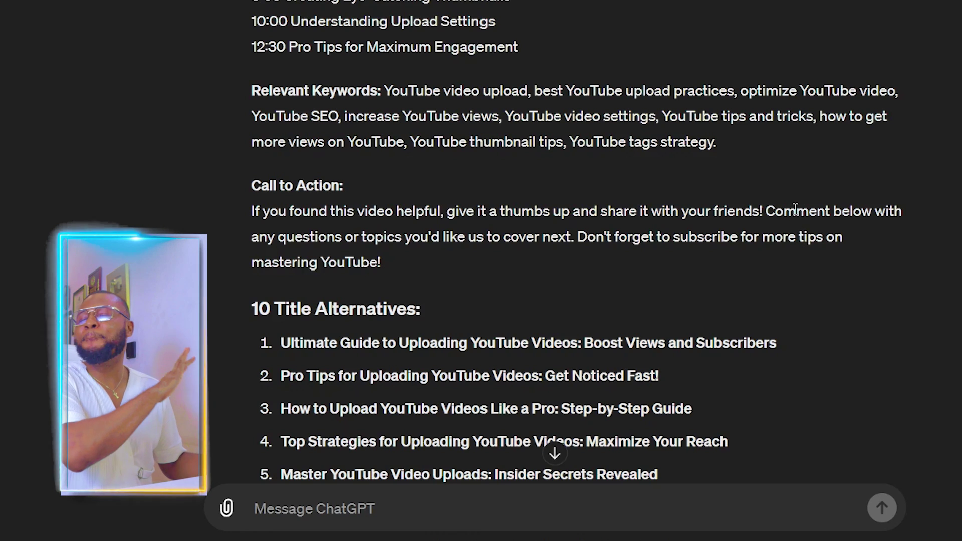
{"action": "scroll", "coordinate": [637, 256], "scroll_direction": "down", "scroll_amount": 5}
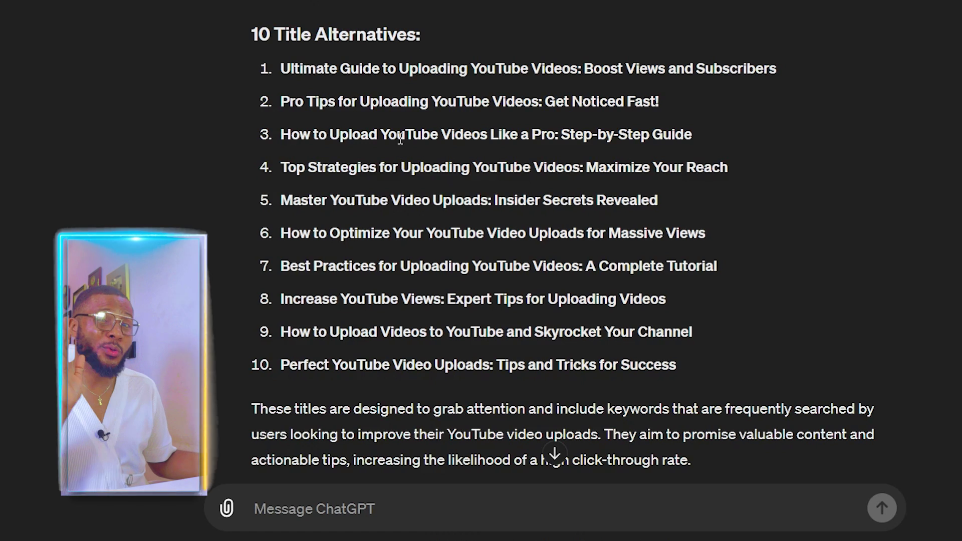
{"action": "scroll", "coordinate": [427, 125], "scroll_direction": "down", "scroll_amount": 1}
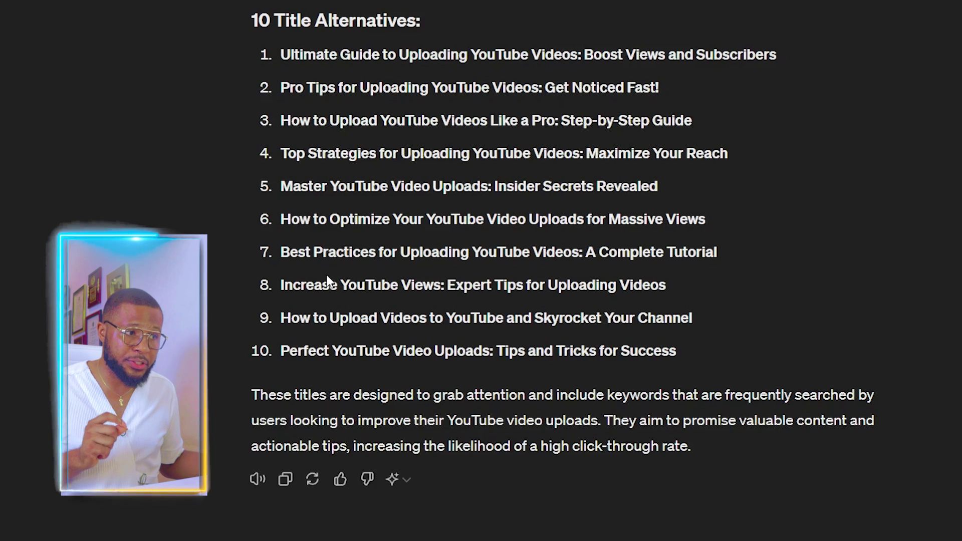
Regenerate the reply and review the new description, title alternatives and keywords to include.
{"action": "left_click", "coordinate": [311, 479]}
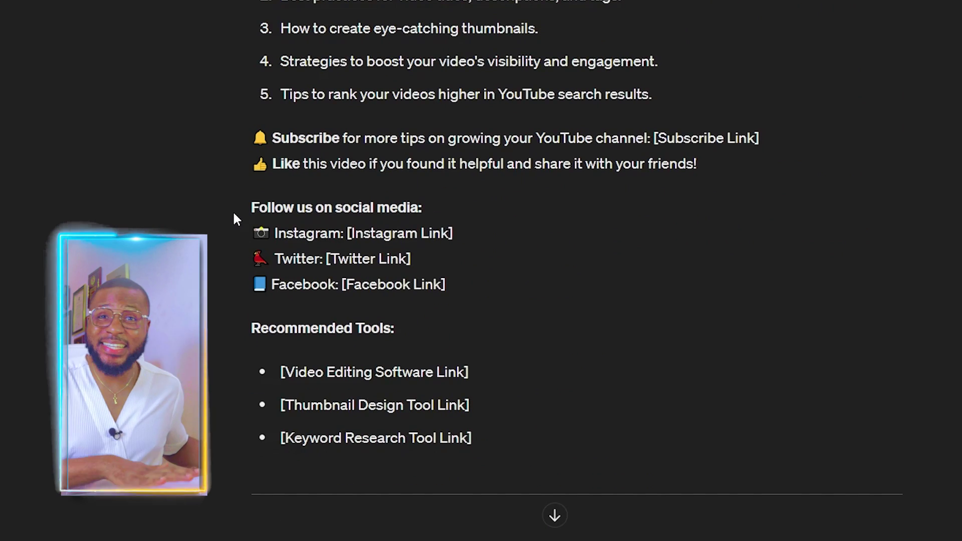
{"action": "scroll", "coordinate": [267, 163], "scroll_direction": "up", "scroll_amount": 3}
{"action": "scroll", "coordinate": [291, 175], "scroll_direction": "down", "scroll_amount": 9}
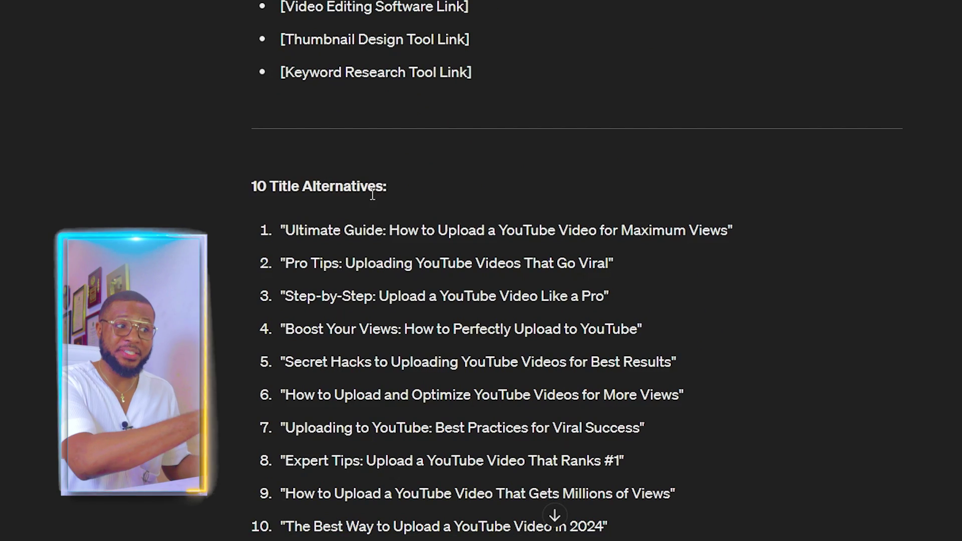
{"action": "scroll", "coordinate": [372, 206], "scroll_direction": "down", "scroll_amount": 3}
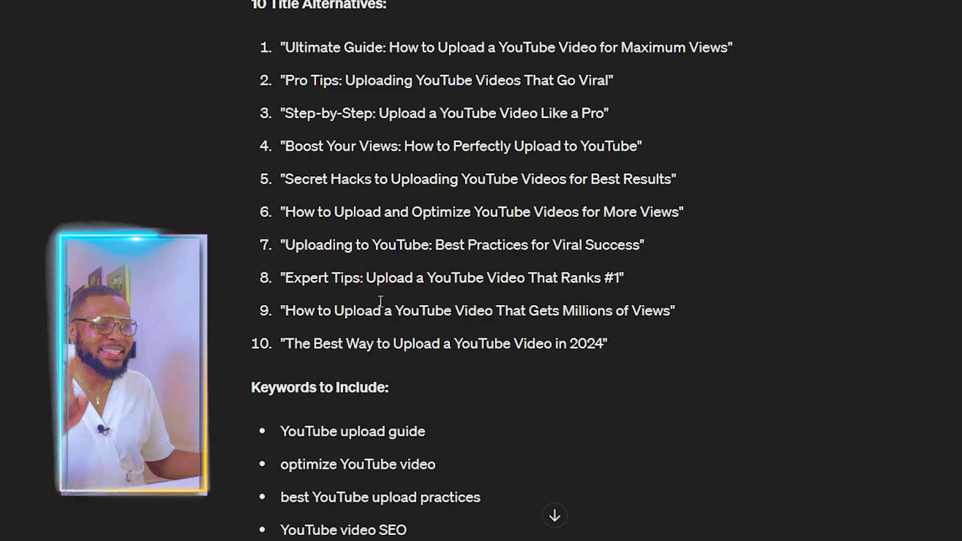
{"action": "scroll", "coordinate": [383, 310], "scroll_direction": "down", "scroll_amount": 3}
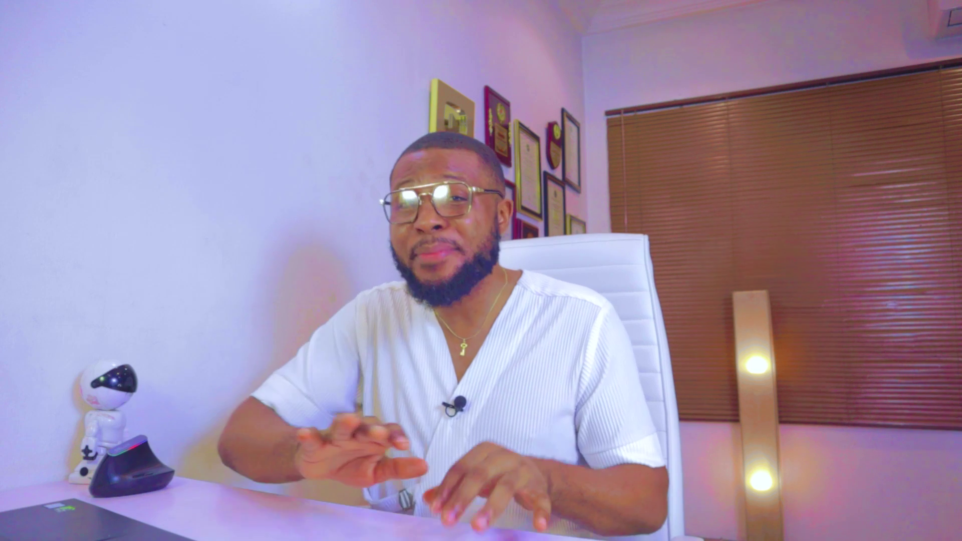